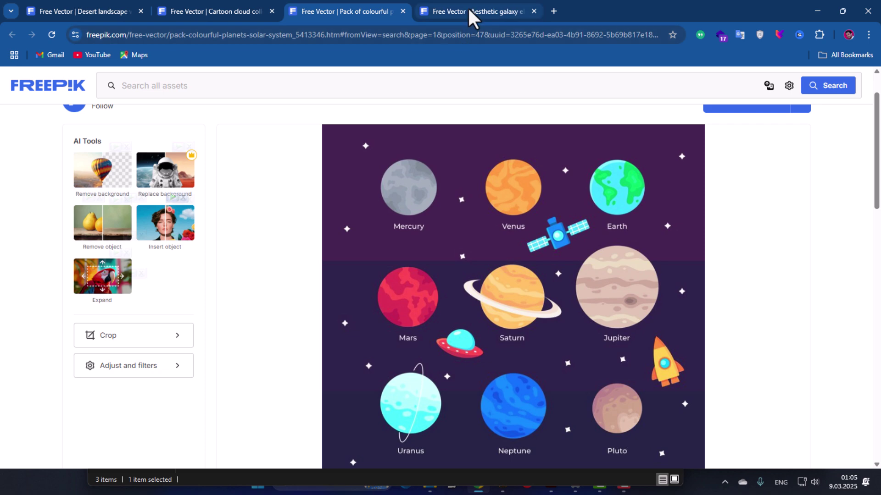
- Review the aesthetic galaxy element vector set on its Freepik page
click(472, 16)
key(ctrl+shift+Tab)
key(ctrl+Tab)
scroll(494, 274, down, 1)
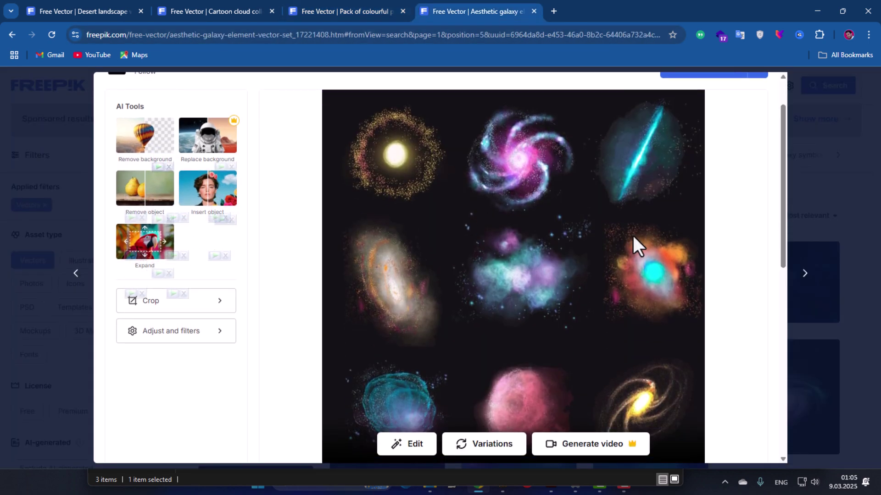
scroll(633, 236, down, 3)
scroll(629, 245, up, 4)
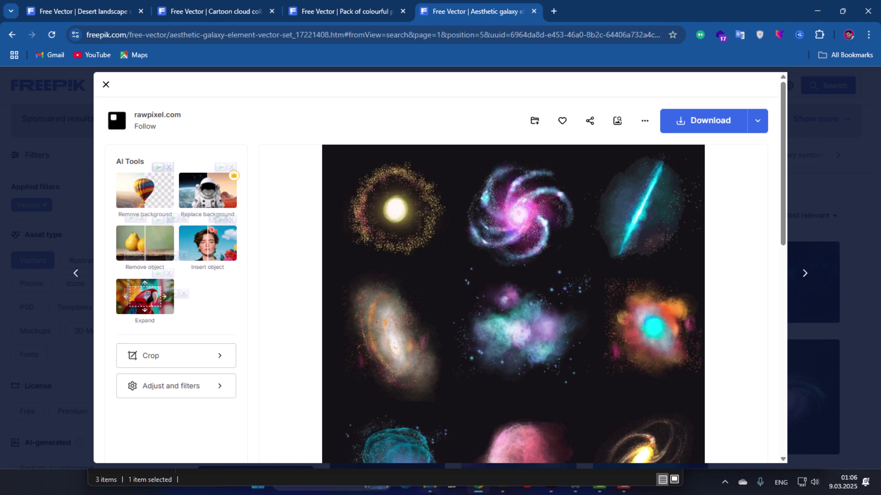
- Switch to File Explorer, open the BG folder and select the aesthetic-galaxy-element-vector-set folder
click(430, 489)
drag(339, 33, 401, 91)
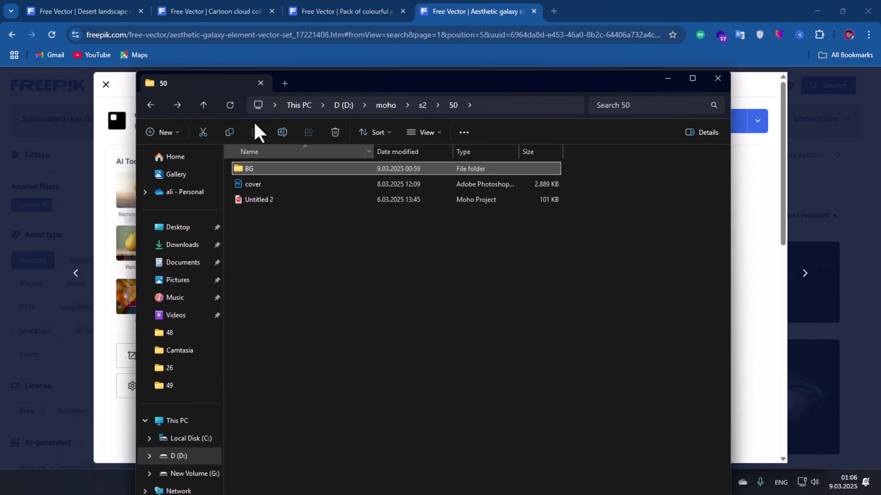
drag(346, 79, 413, 113)
double_click(372, 181)
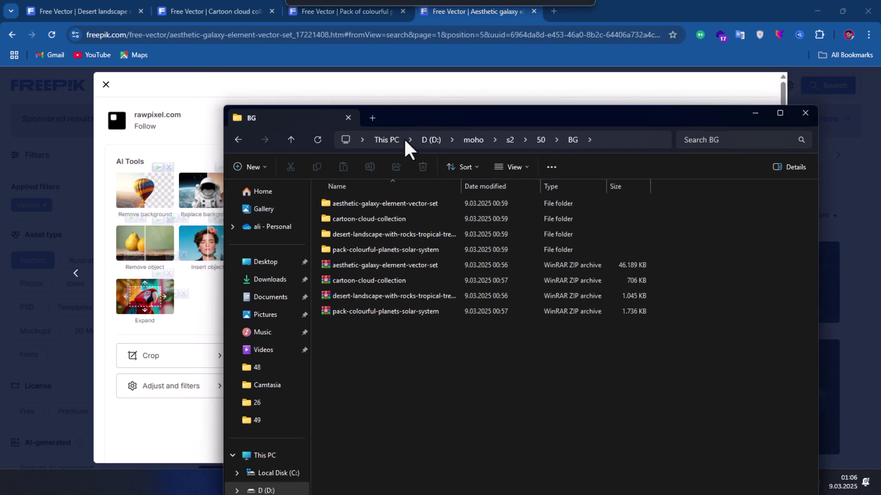
click(350, 201)
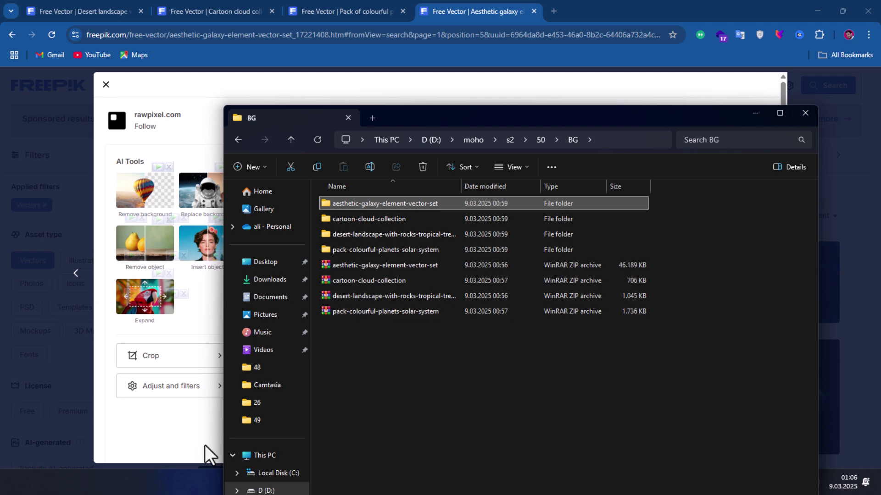
- Switch to Illustrator and delete the BACKGROUND layer's artwork from the cloud document 5650476.ai
click(548, 481)
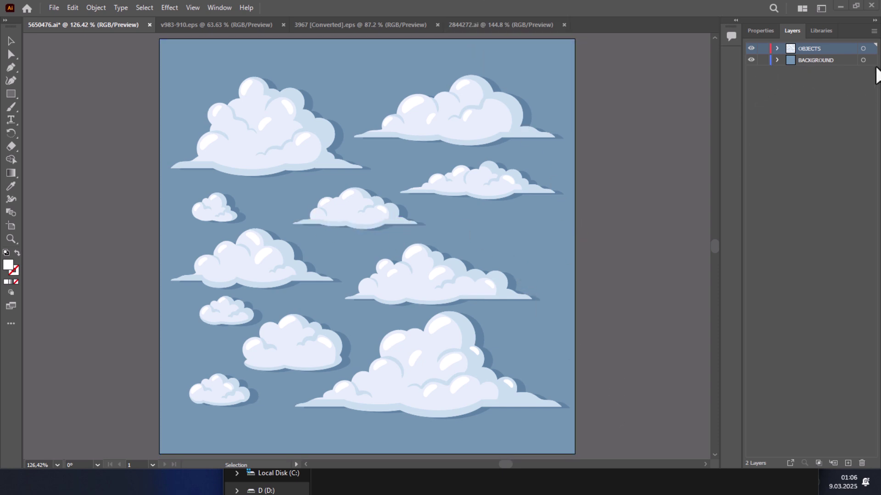
click(862, 60)
key(Delete)
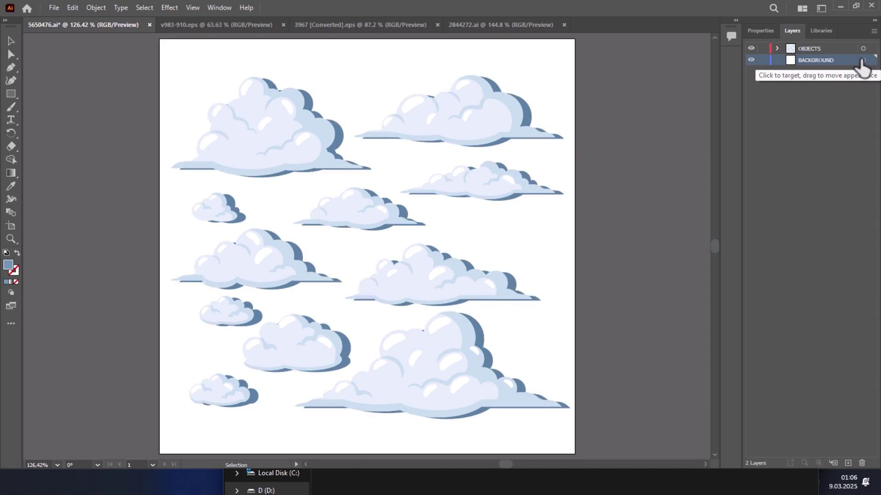
- Expand the OBJECTS group, select the large lower-right cloud and export it as a 5x PNG asset
key(ctrl+a)
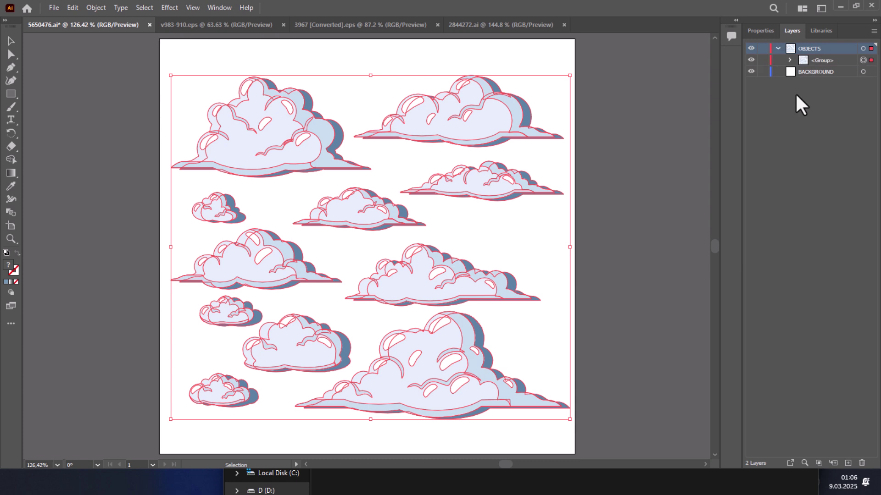
click(789, 60)
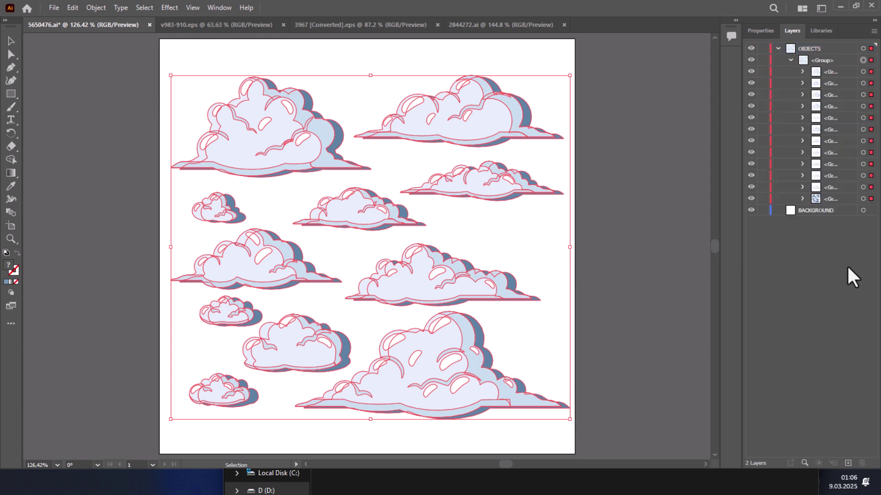
click(870, 188)
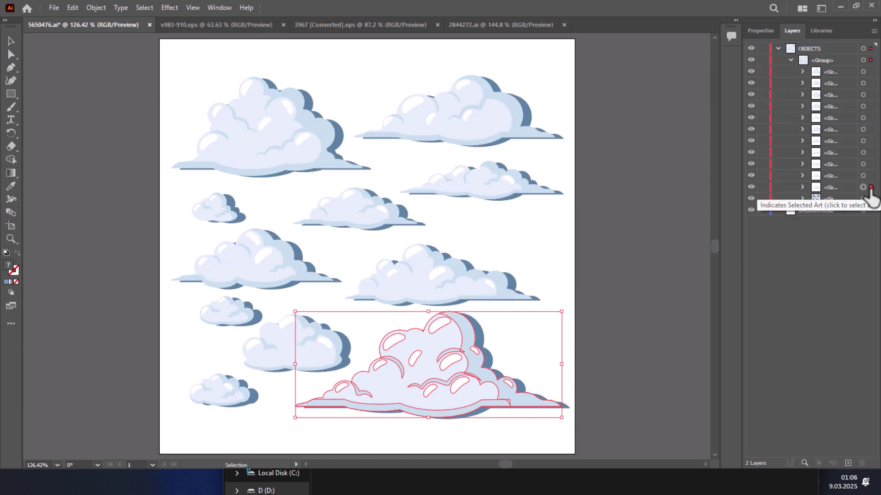
right_click(395, 364)
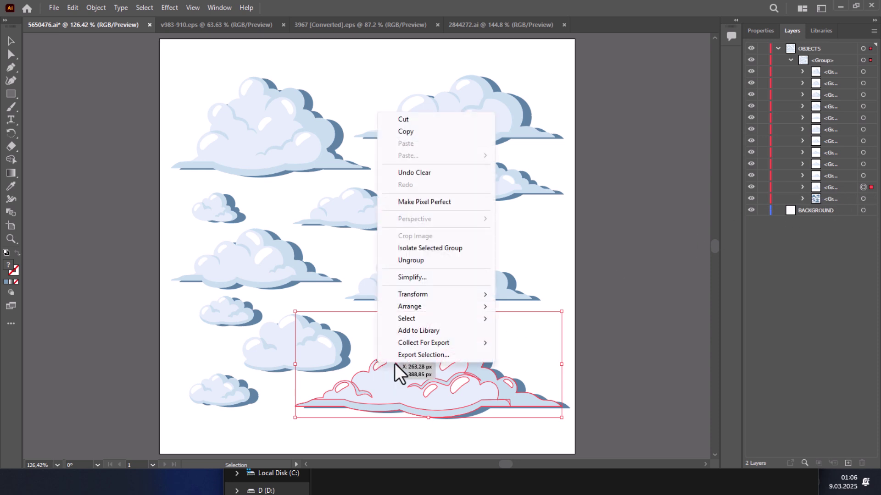
click(454, 354)
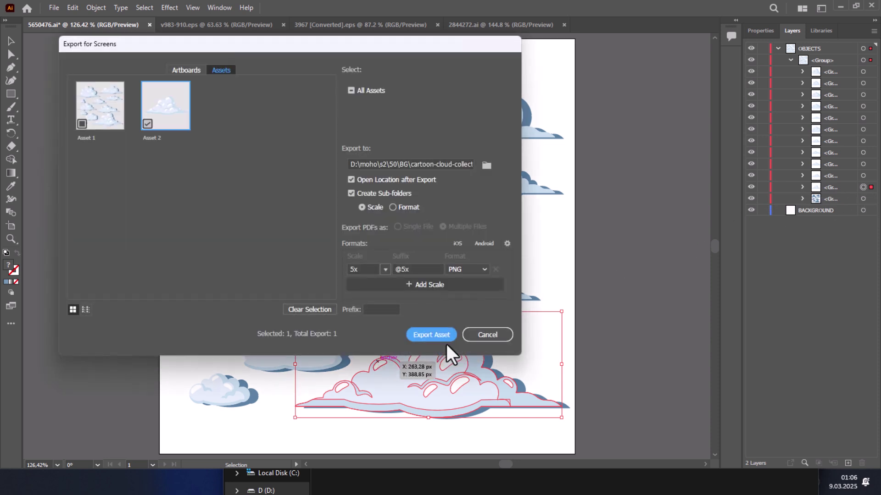
click(432, 334)
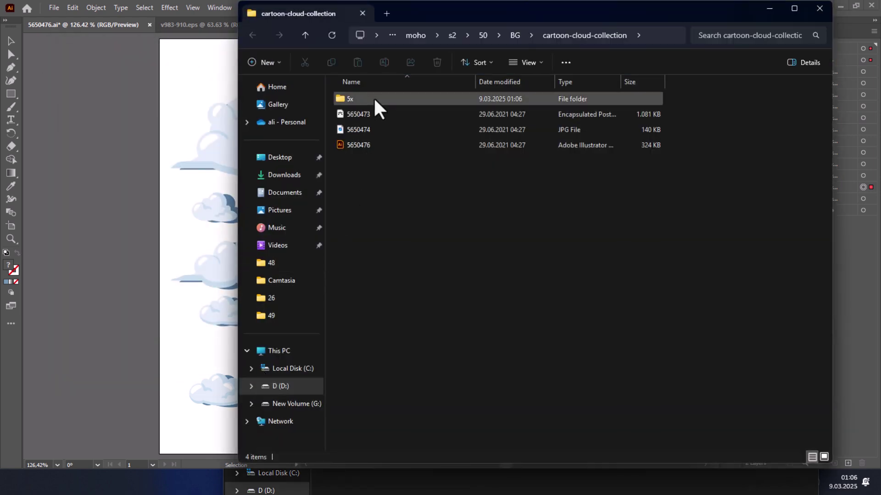
- Open the exported cloud image from the 5x folder to check it, then return to the cloud document
double_click(370, 95)
click(381, 126)
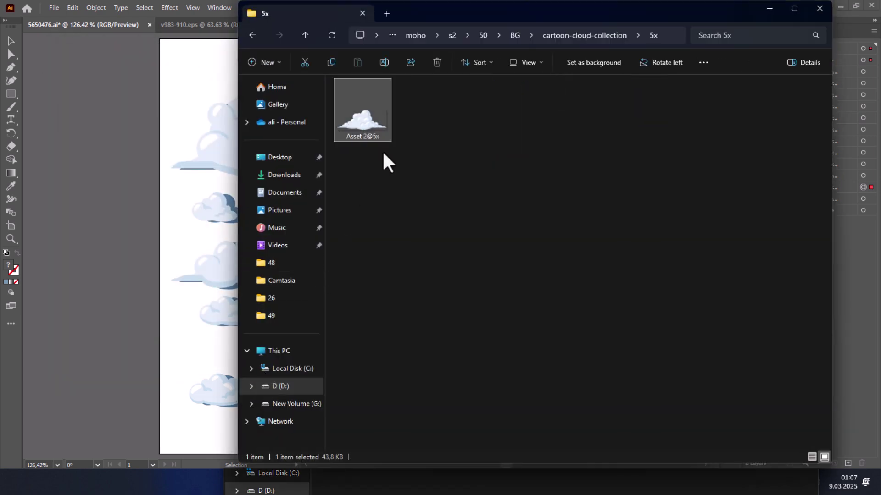
double_click(367, 128)
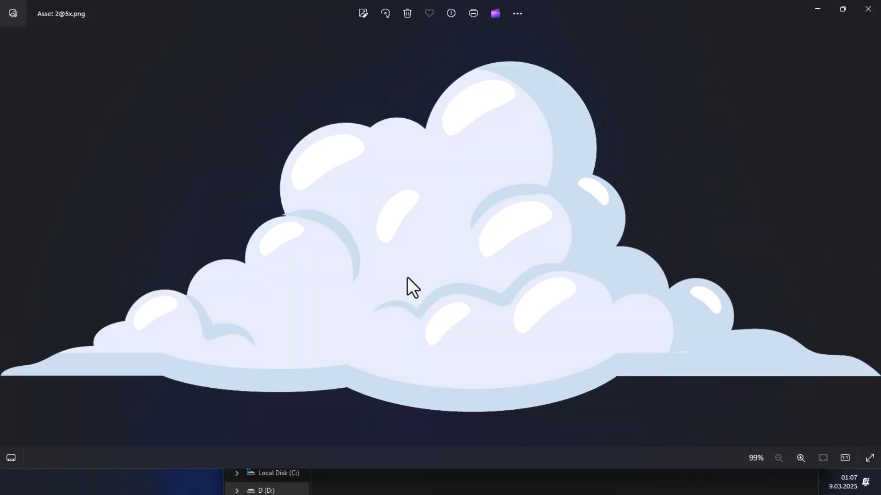
click(867, 9)
click(252, 35)
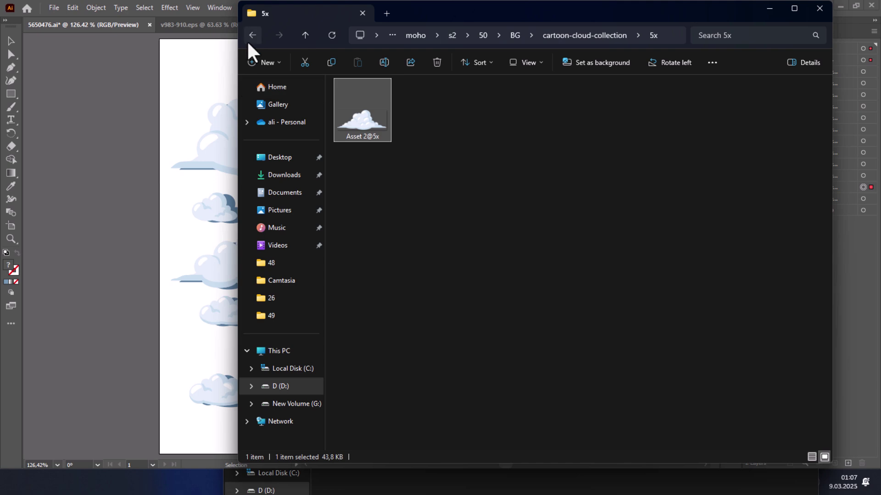
click(90, 251)
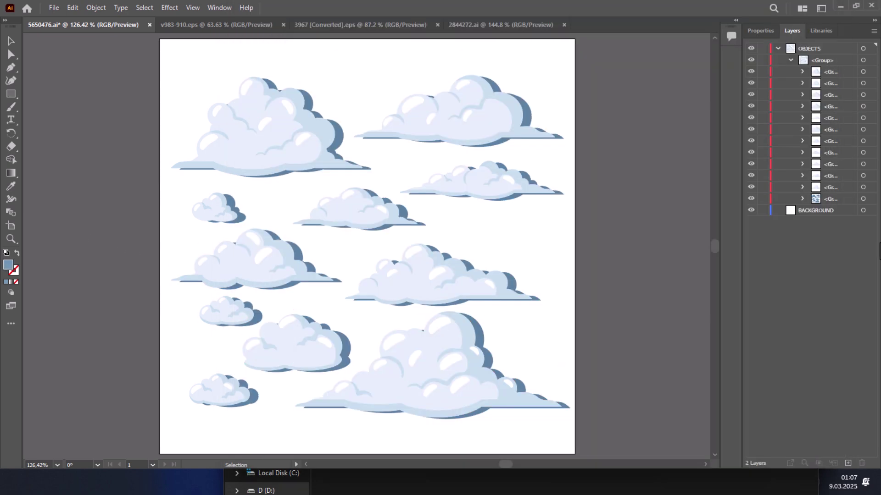
- Export more clouds individually as 5x PNG assets, including the wide upper-right cloud and the rounded lower cloud
click(482, 133)
key(ctrl+alt+e)
click(431, 334)
click(363, 210)
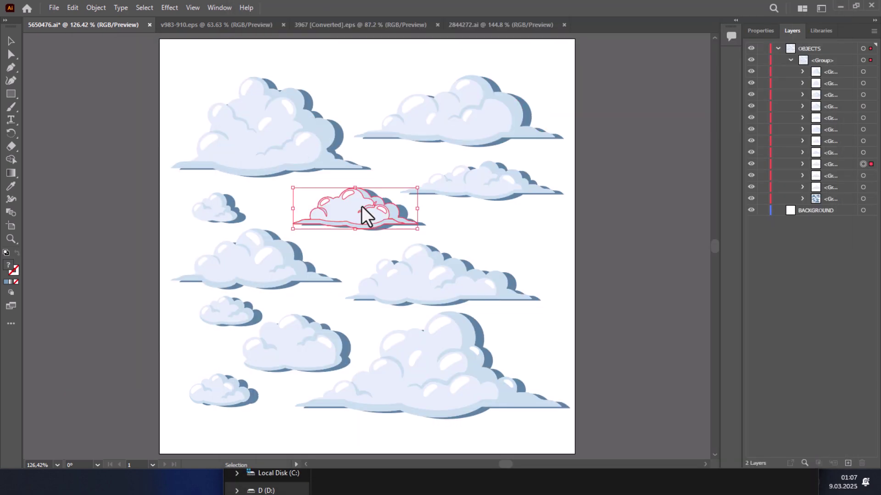
click(442, 256)
click(281, 359)
key(ctrl+alt+e)
key(Return)
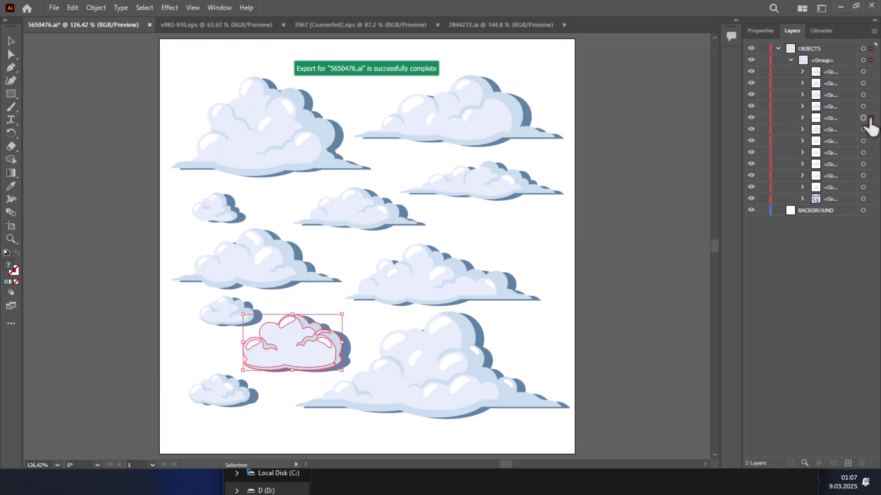
- Export the thin cloud and the large upper-left cloud individually as PNG assets, going through the remaining cloud groups
right_click(484, 181)
click(542, 436)
click(435, 315)
click(863, 118)
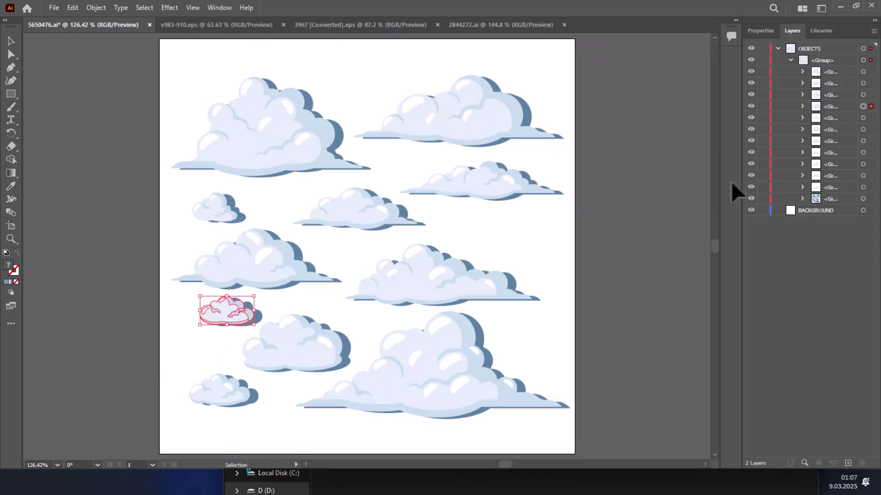
click(862, 106)
click(863, 94)
click(862, 83)
right_click(267, 169)
click(328, 409)
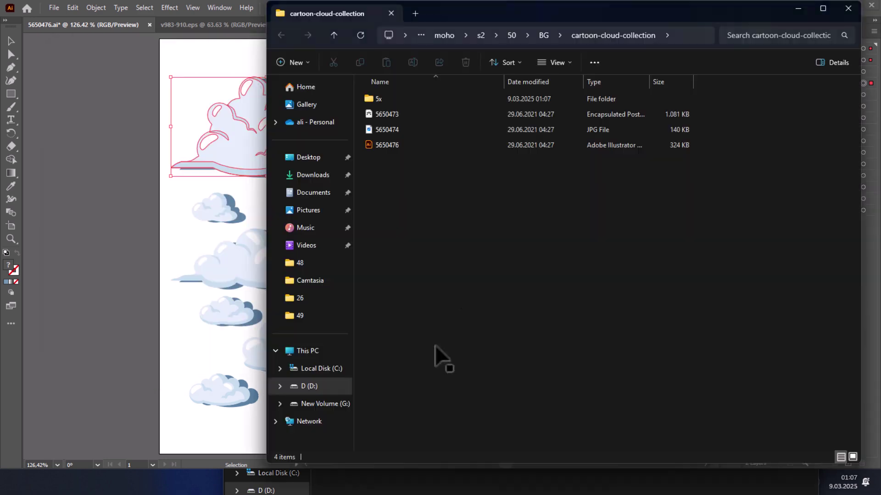
- Return to the cloud document 5650476.ai and close it without saving the changes
click(92, 210)
click(178, 44)
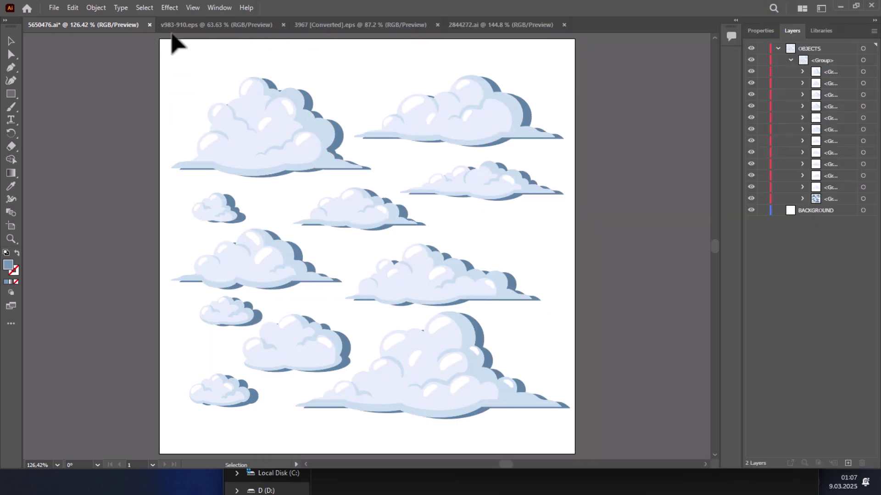
click(149, 25)
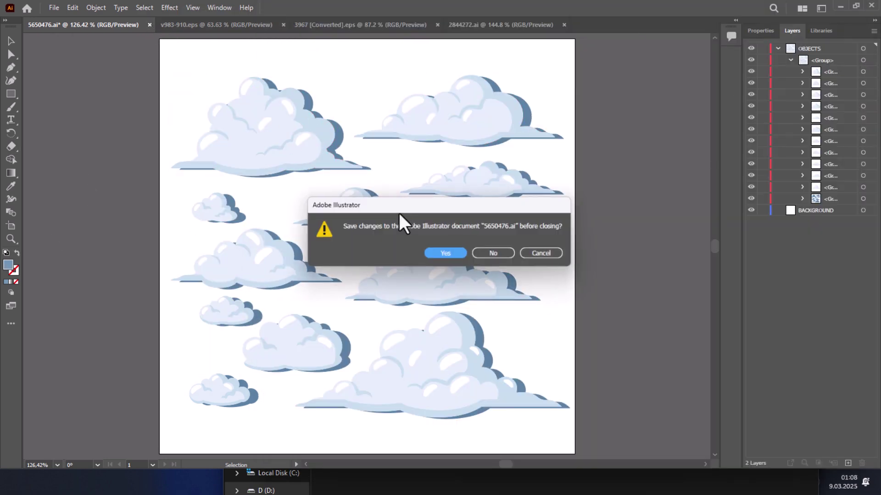
click(491, 258)
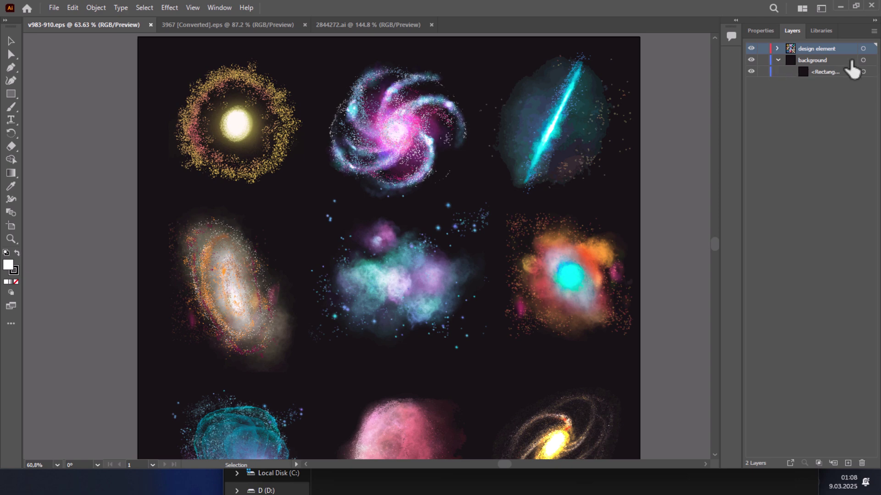
- Expand the design element layer in v983-910.eps and hide every galaxy group except the pink-blue spiral galaxy
click(777, 48)
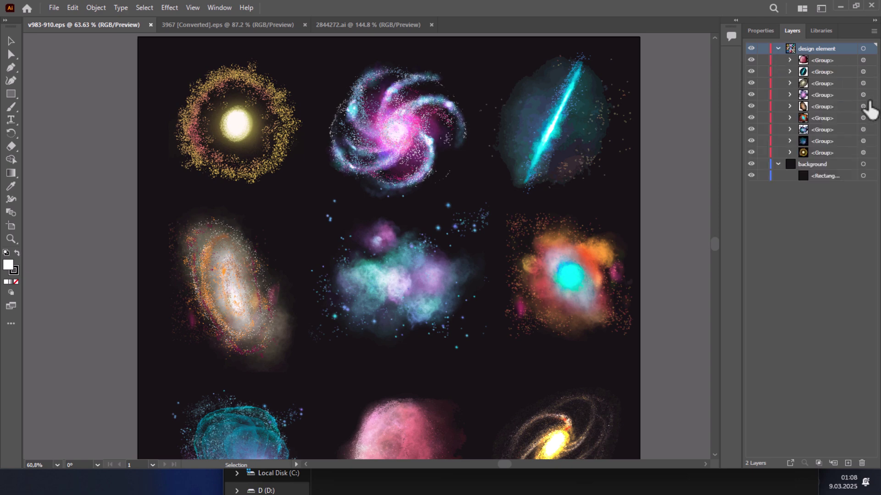
click(751, 60)
click(751, 71)
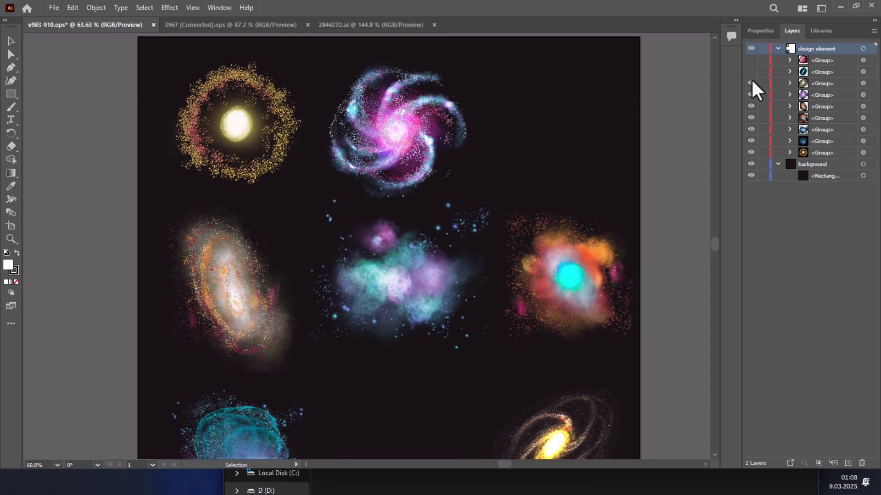
click(751, 83)
click(750, 106)
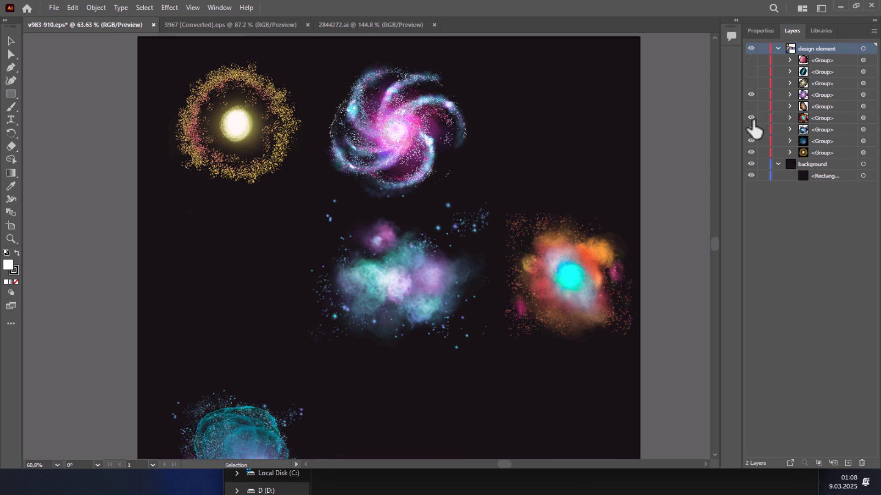
click(751, 118)
click(751, 129)
click(751, 140)
click(751, 152)
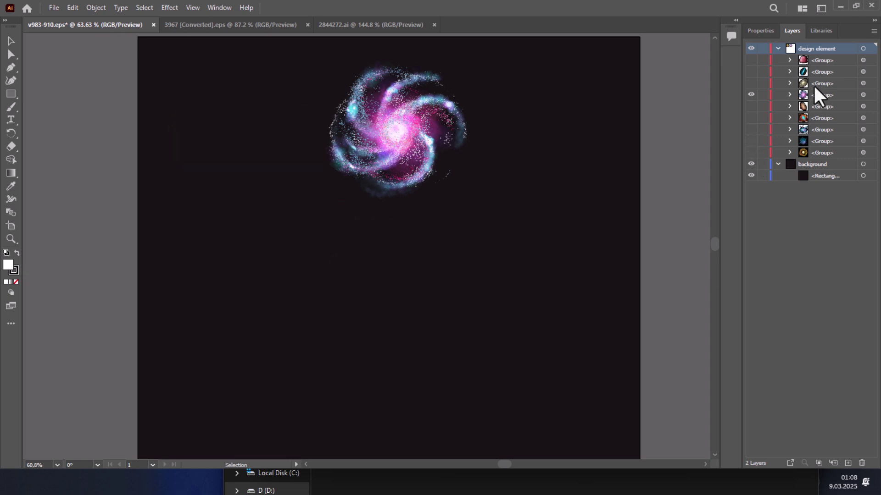
click(864, 95)
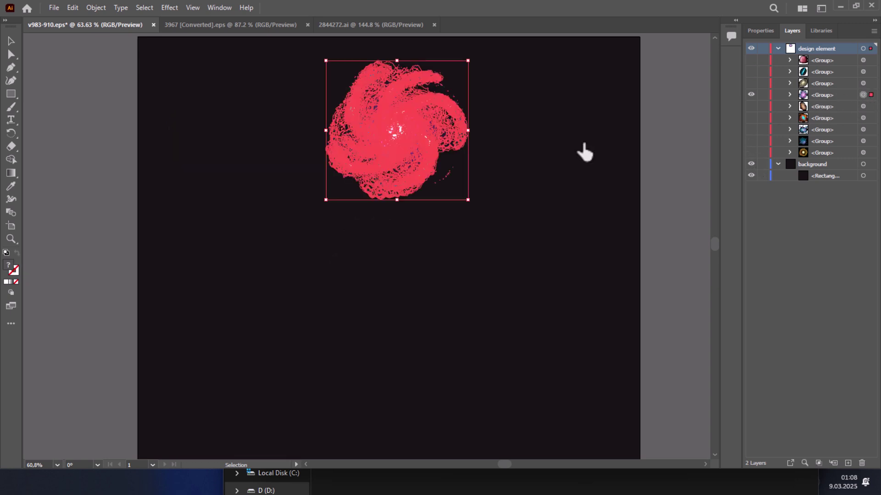
right_click(408, 135)
click(467, 378)
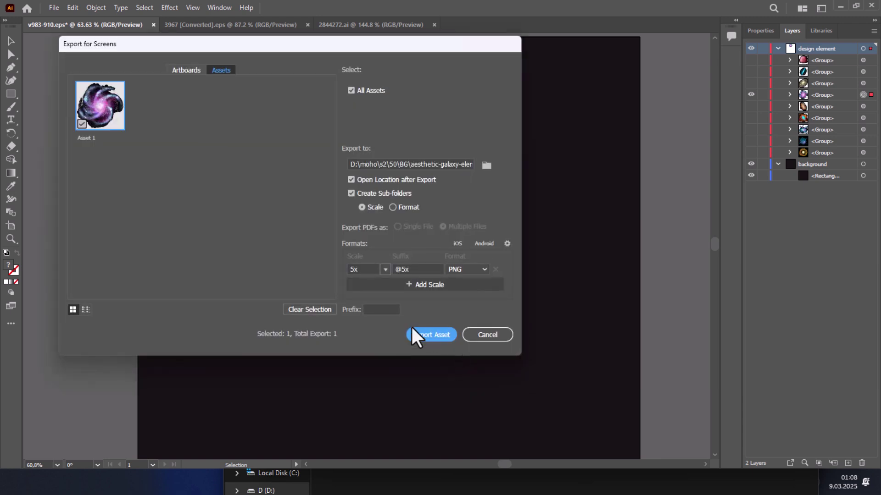
click(505, 336)
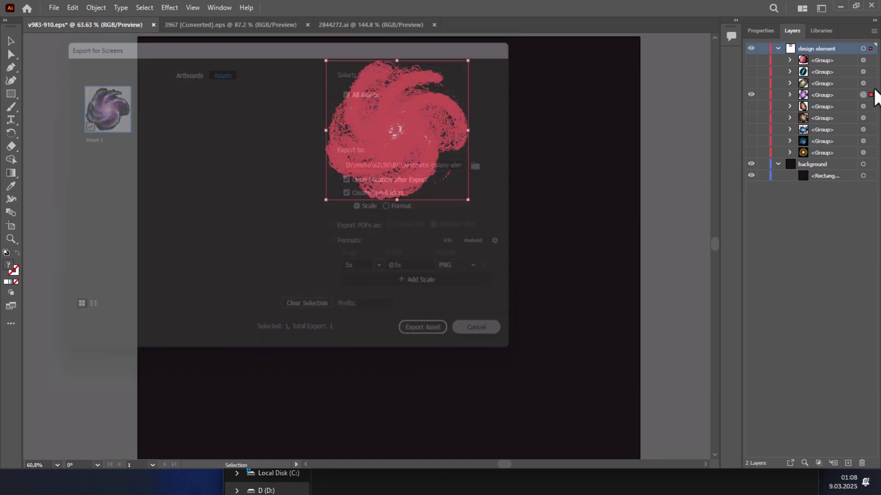
- Hide the background rectangle, expand the spiral galaxy group and examine the dark shapes it contains
click(751, 175)
click(482, 287)
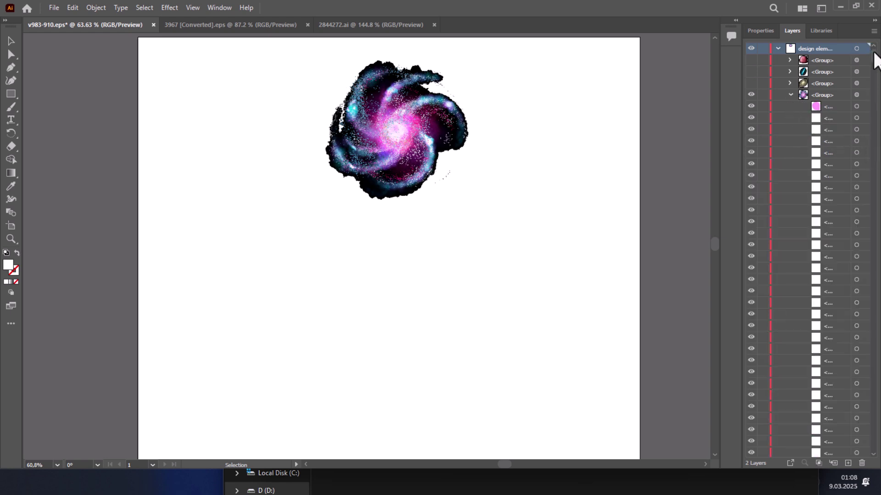
drag(874, 57, 876, 278)
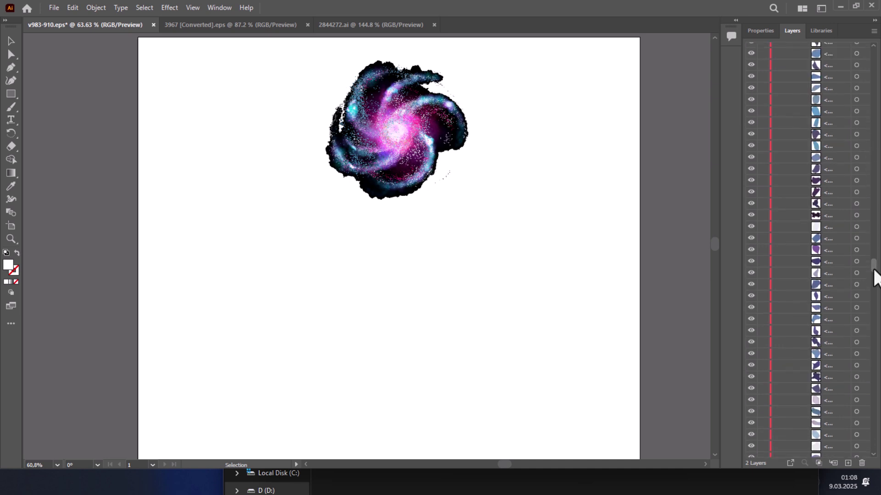
click(857, 215)
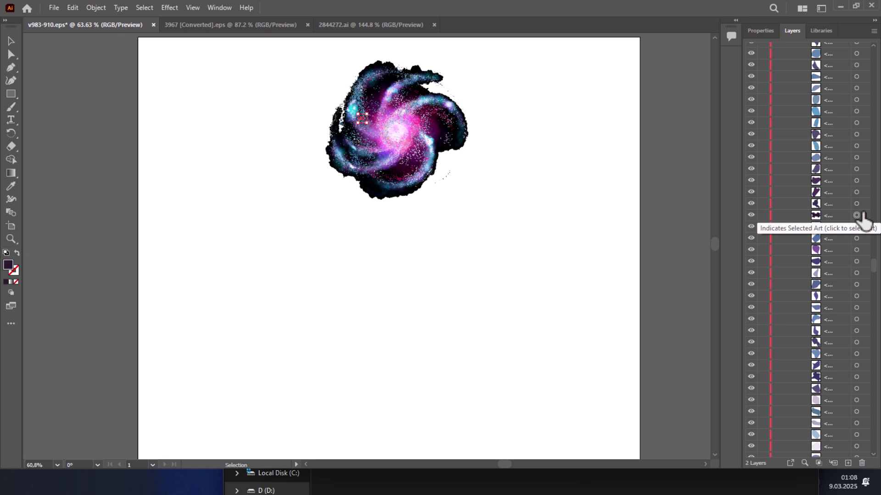
drag(875, 270, 877, 447)
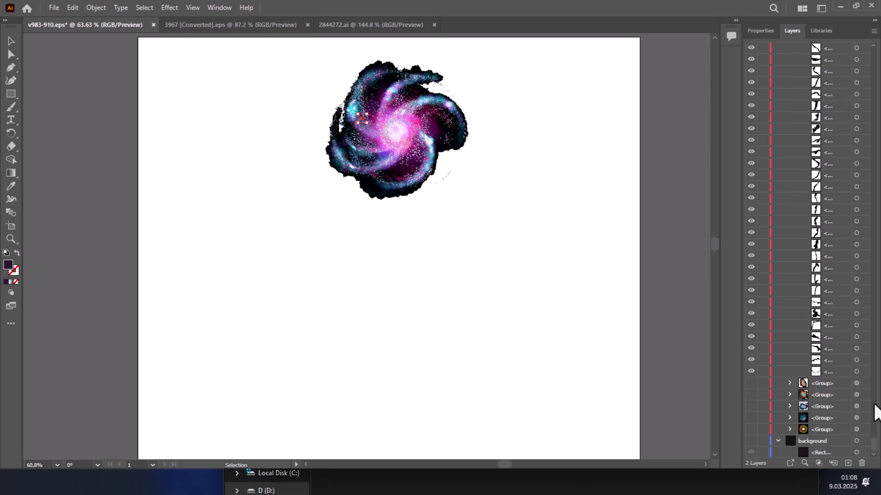
- Delete a run of black shapes near the end of the spiral galaxy group, keeping its last shape
click(836, 361)
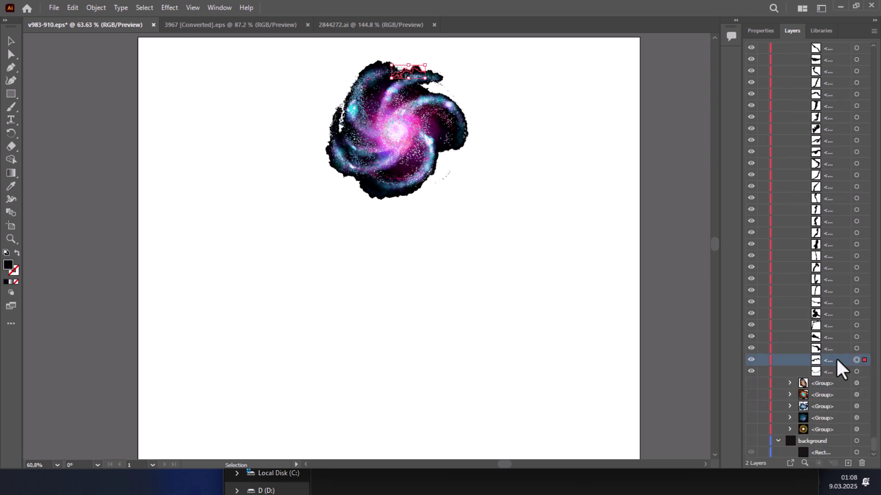
scroll(840, 344, up, 5)
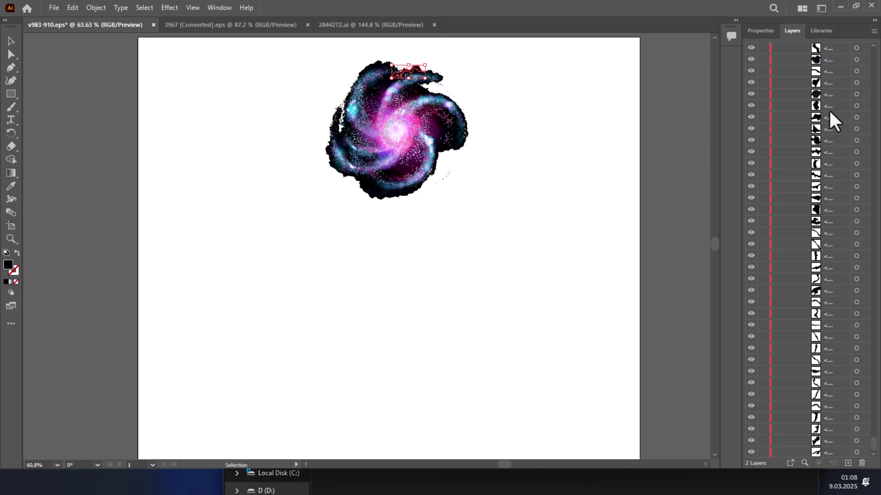
scroll(844, 220, down, 5)
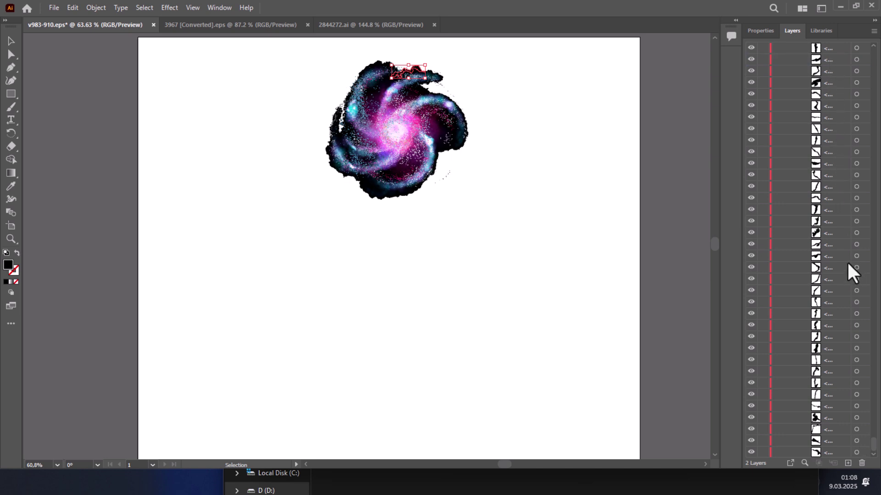
click(836, 359)
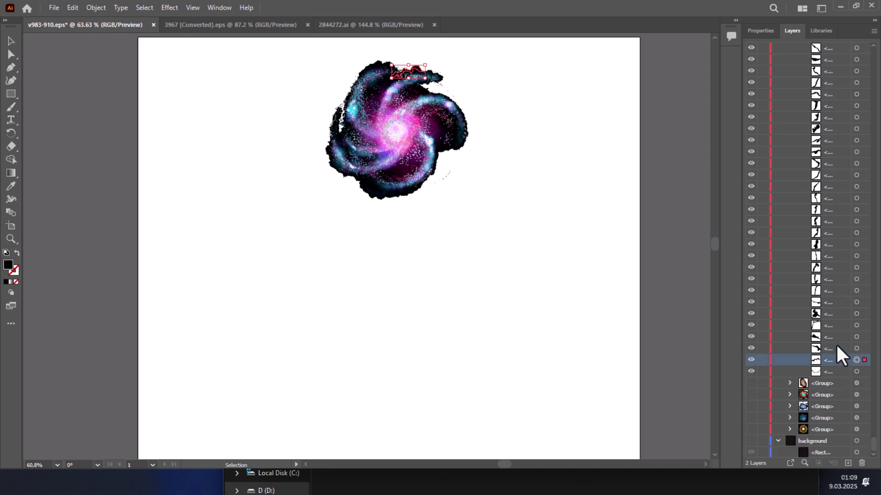
shift+click(826, 199)
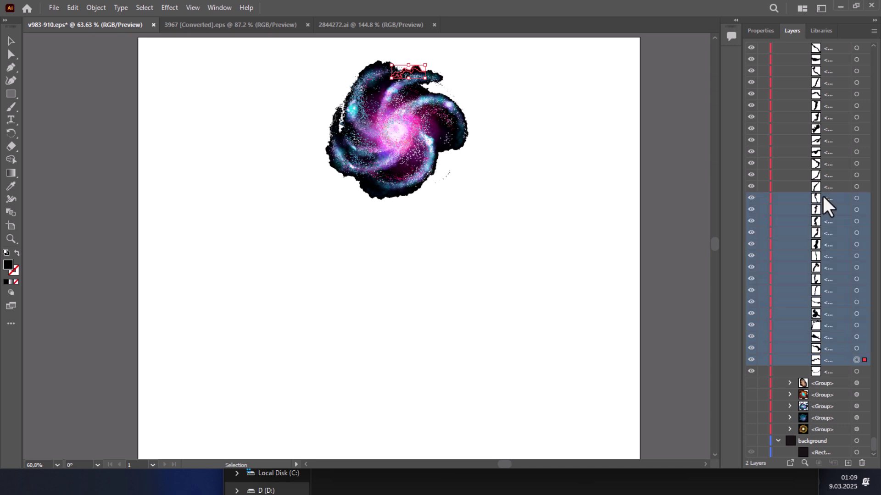
click(862, 464)
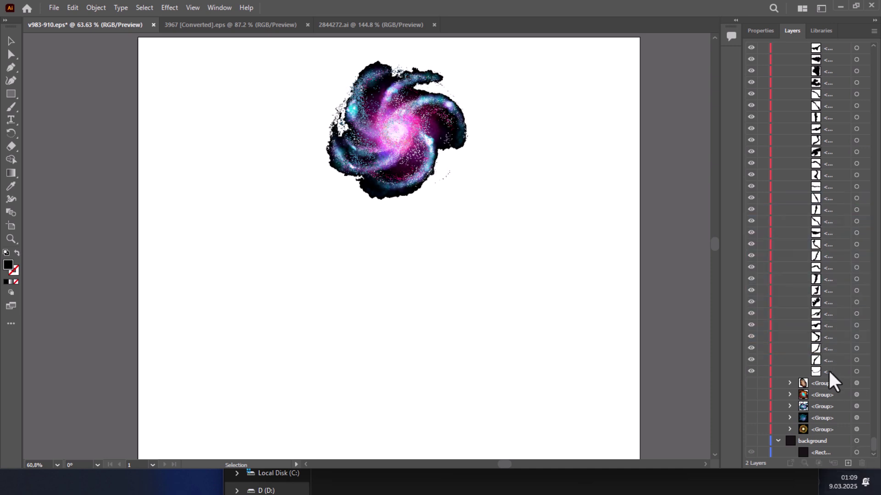
- Examine the remaining dark and blue shapes of the spiral galaxy group and how they are selected on the artboard
scroll(819, 232, up, 5)
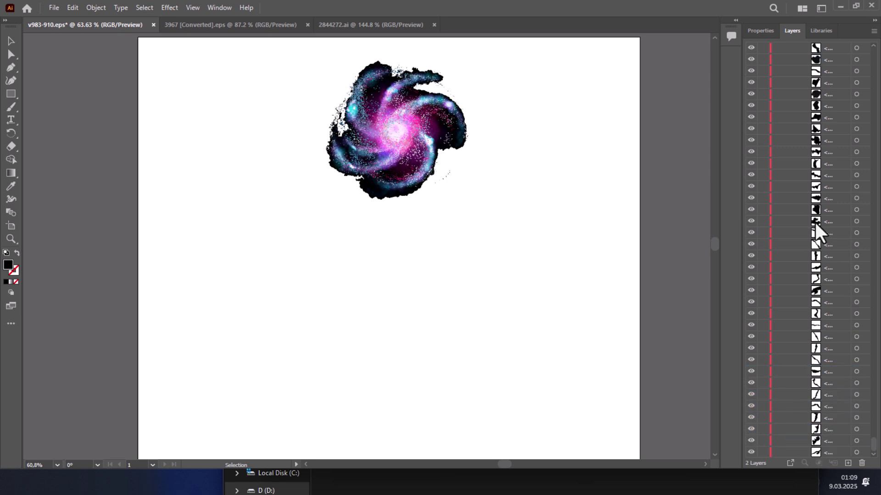
scroll(825, 268, up, 3)
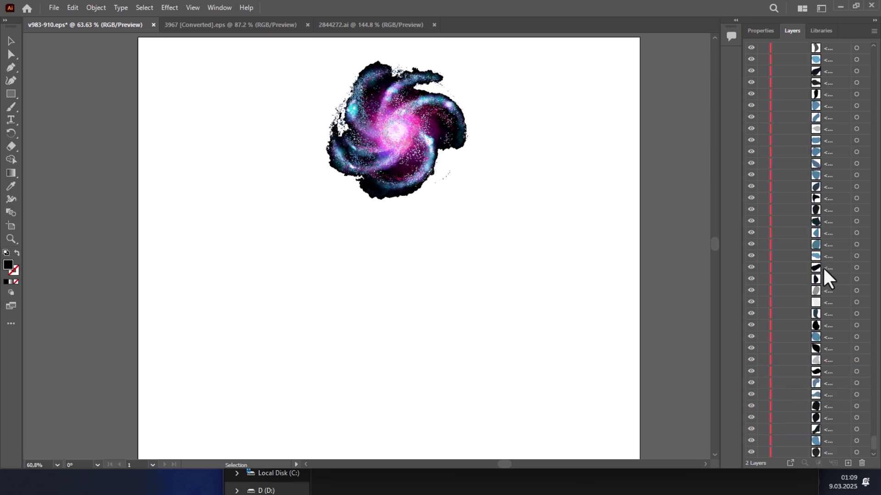
click(421, 153)
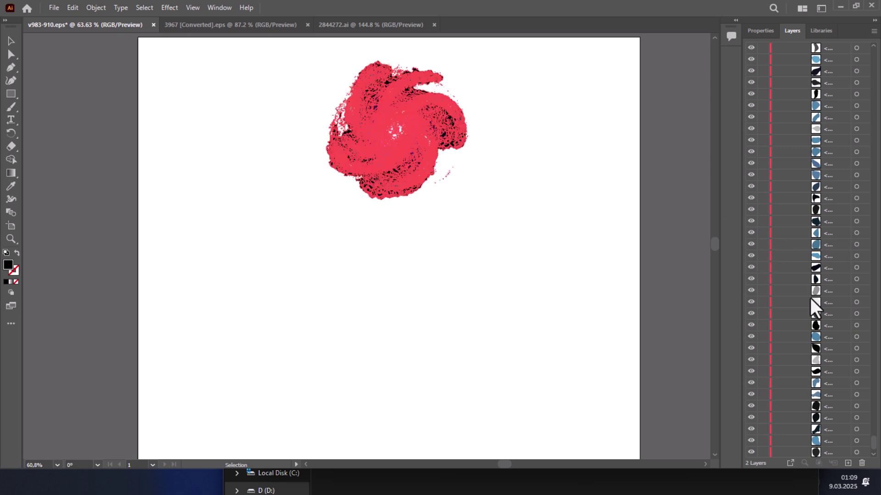
click(397, 156)
scroll(855, 220, down, 2)
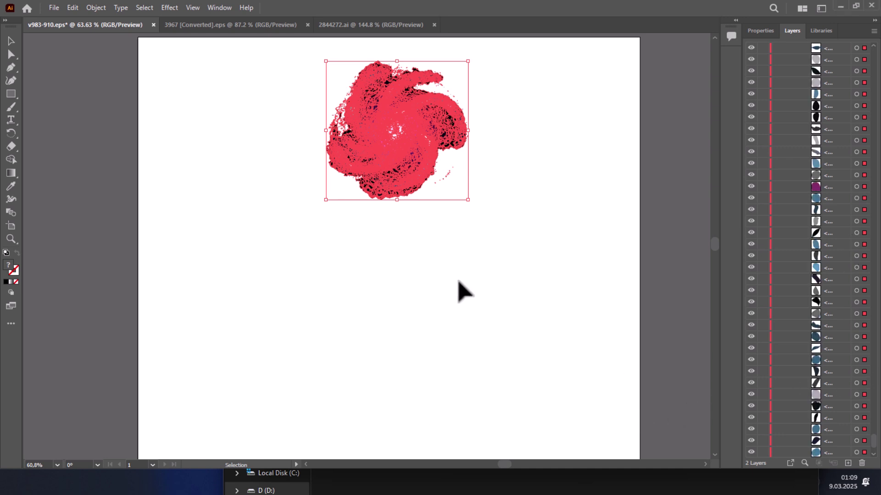
click(583, 154)
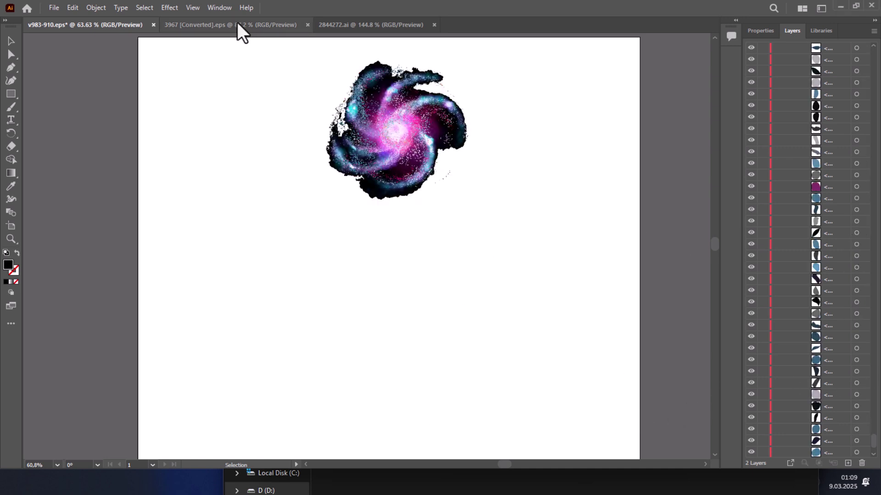
- Switch to the desert night document 3967 [Converted].eps and expand layer1 and its clip group
click(203, 30)
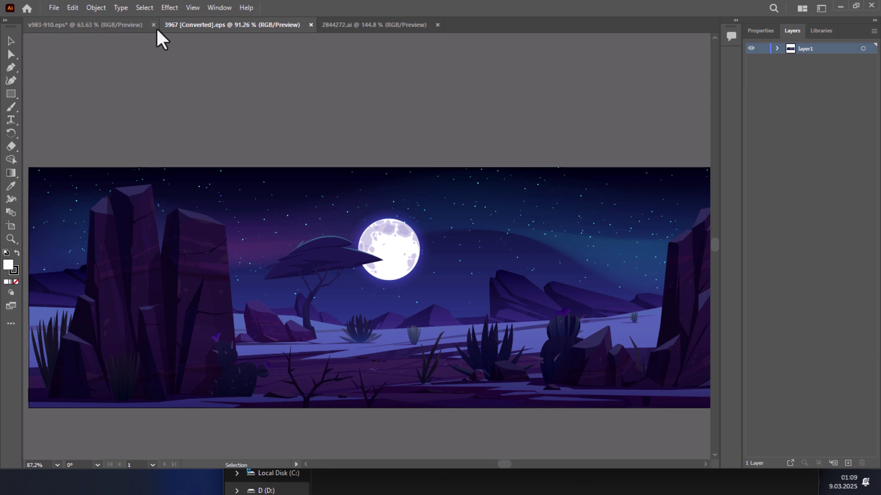
click(128, 24)
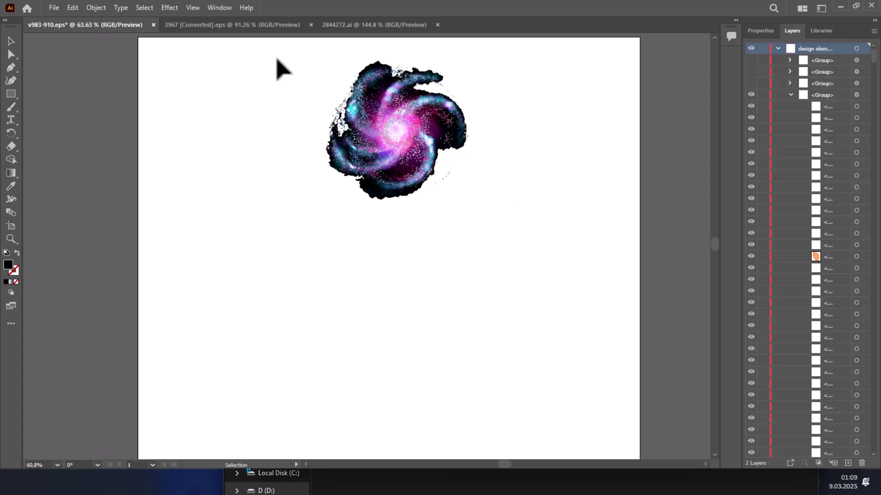
click(234, 27)
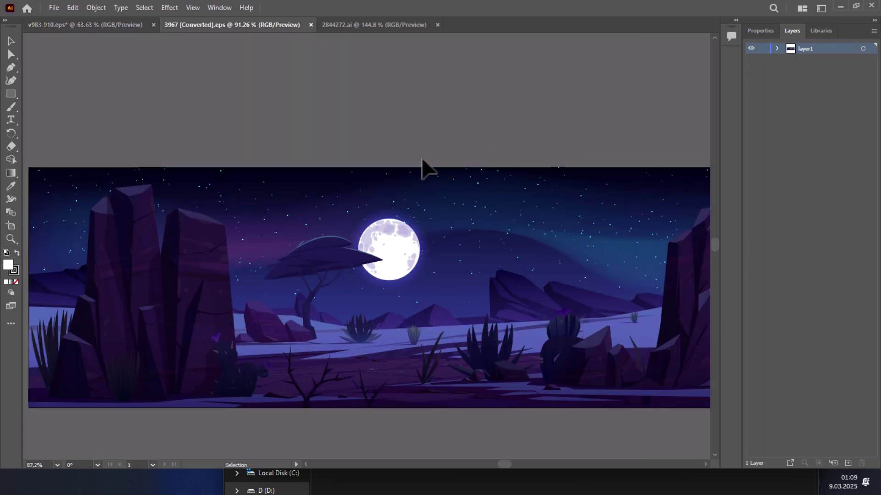
click(408, 246)
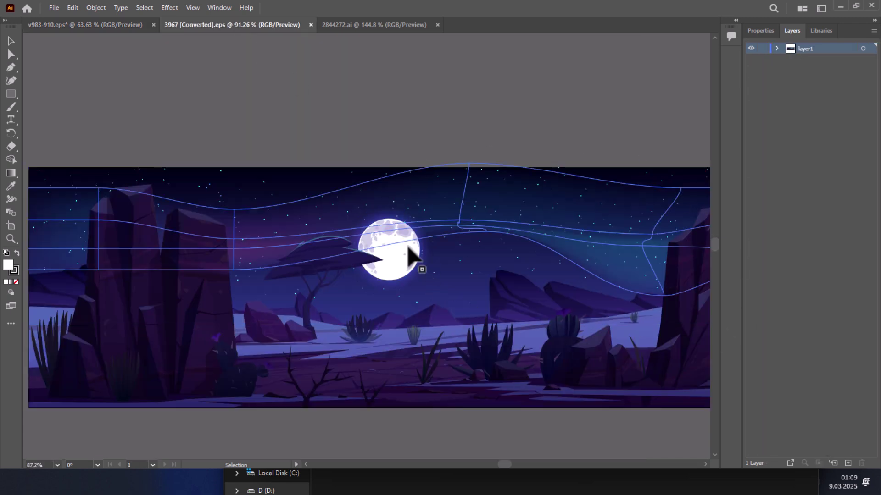
click(776, 49)
click(790, 60)
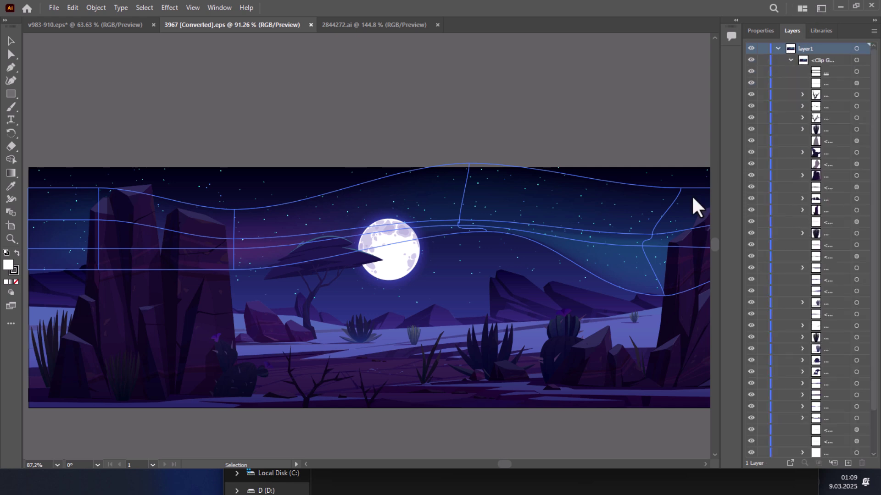
- Select the whole moon group with its glow inside the clip group and delete it
click(417, 236)
scroll(420, 221, down, 1)
key(ctrl+minus)
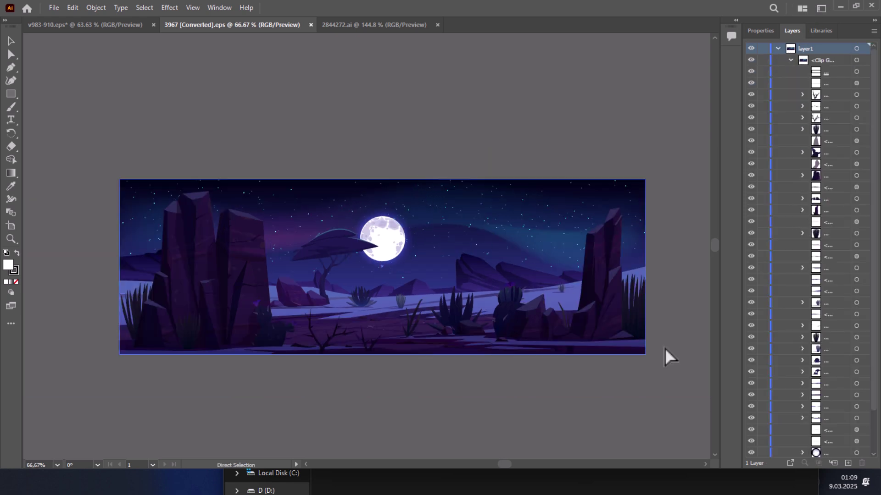
click(385, 240)
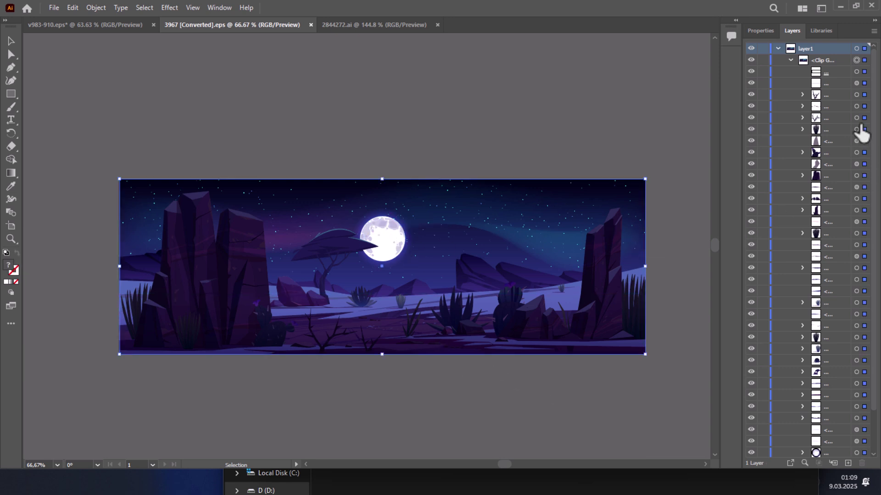
click(11, 55)
click(144, 92)
click(387, 242)
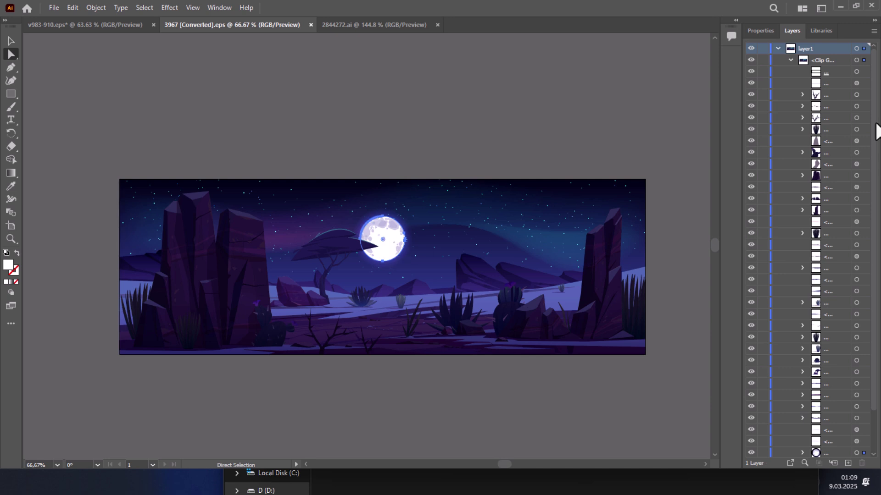
scroll(873, 252, down, 2)
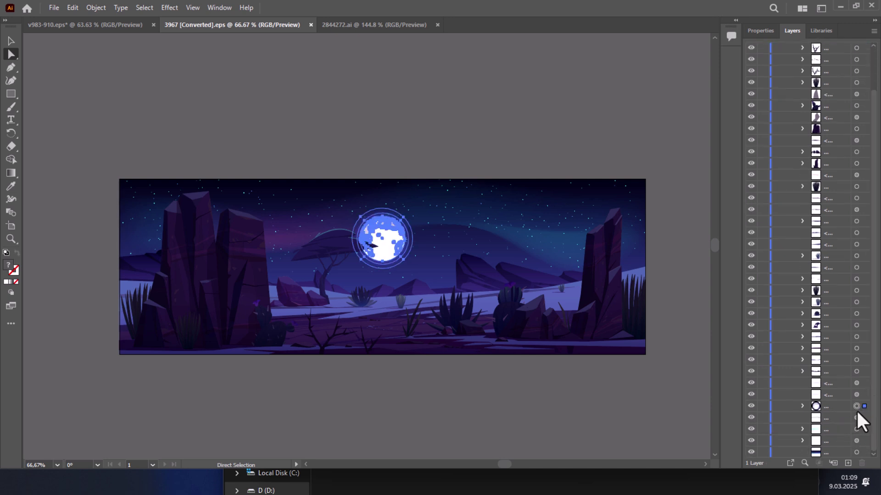
key(Delete)
- Delete the gradient overlay covering the lower part of the desert scene
click(337, 330)
click(350, 409)
click(321, 350)
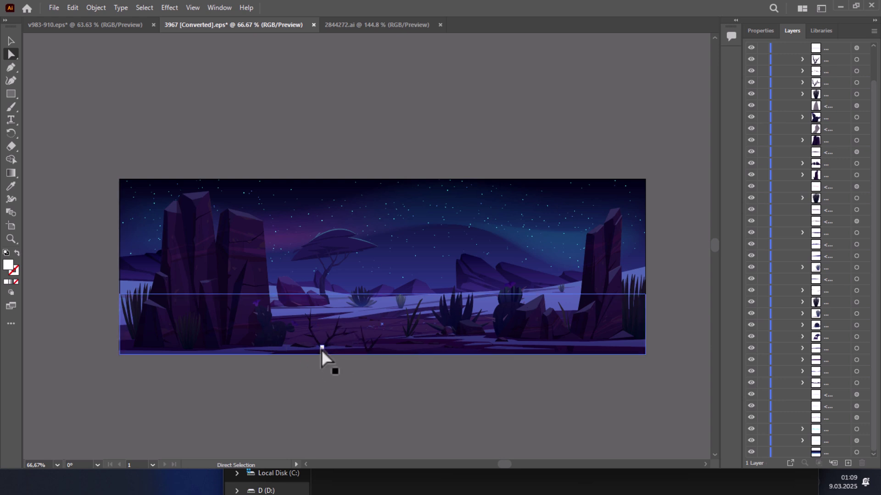
click(315, 391)
click(317, 340)
scroll(326, 356, up, 1)
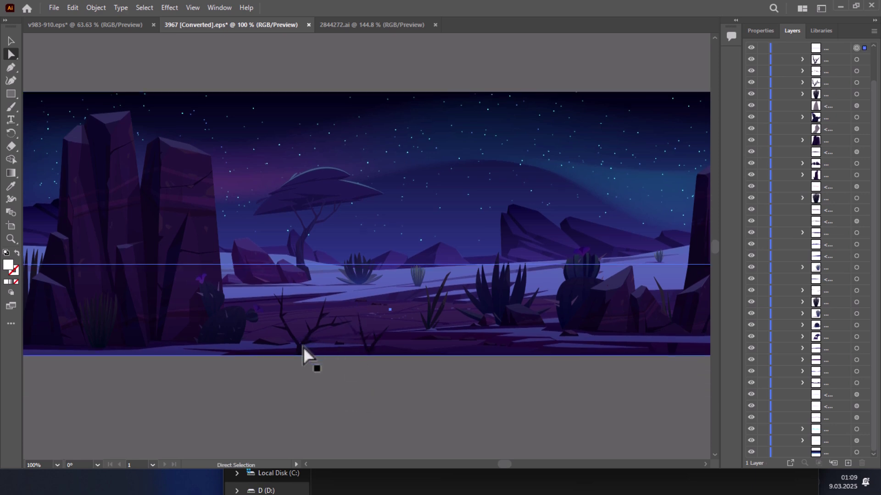
click(302, 348)
click(315, 378)
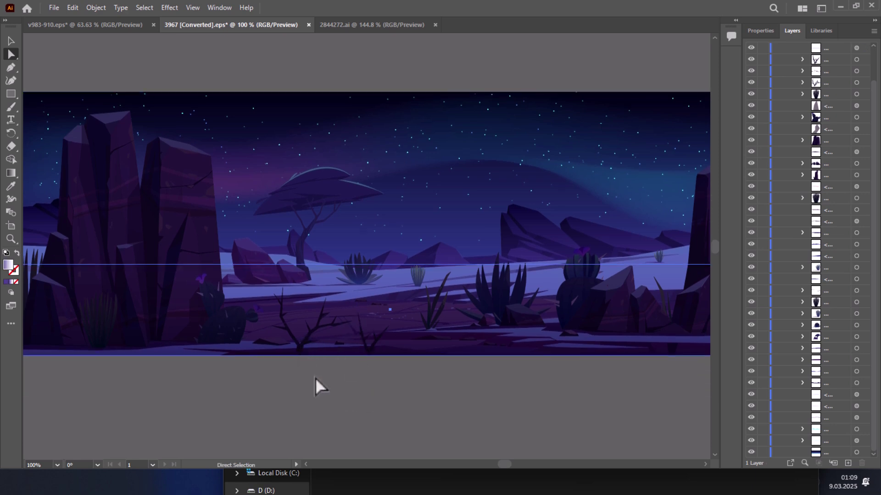
click(321, 330)
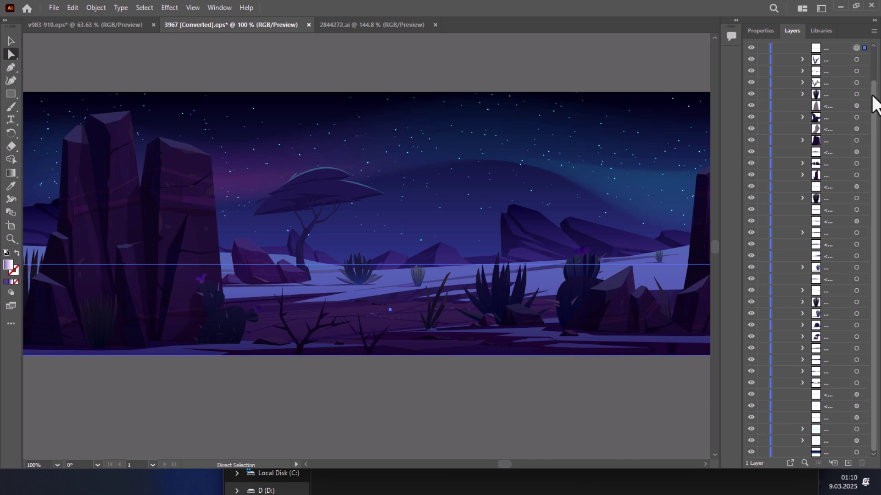
scroll(872, 97, up, 1)
click(865, 84)
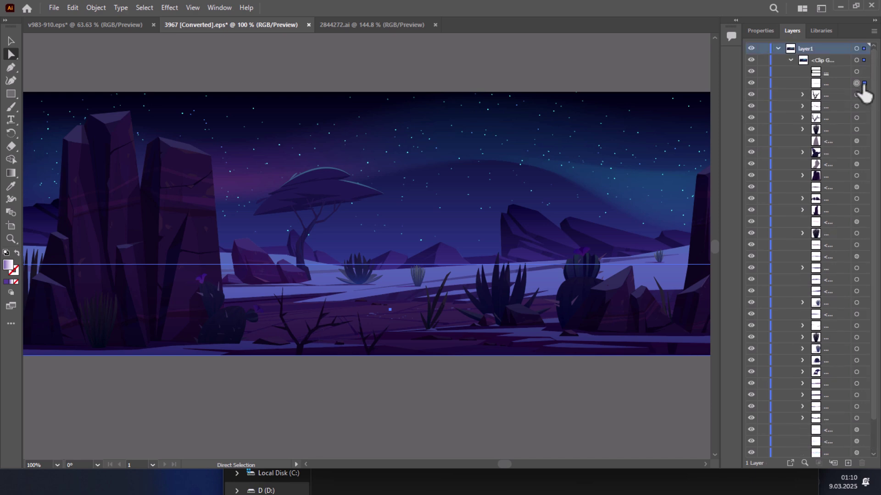
key(Delete)
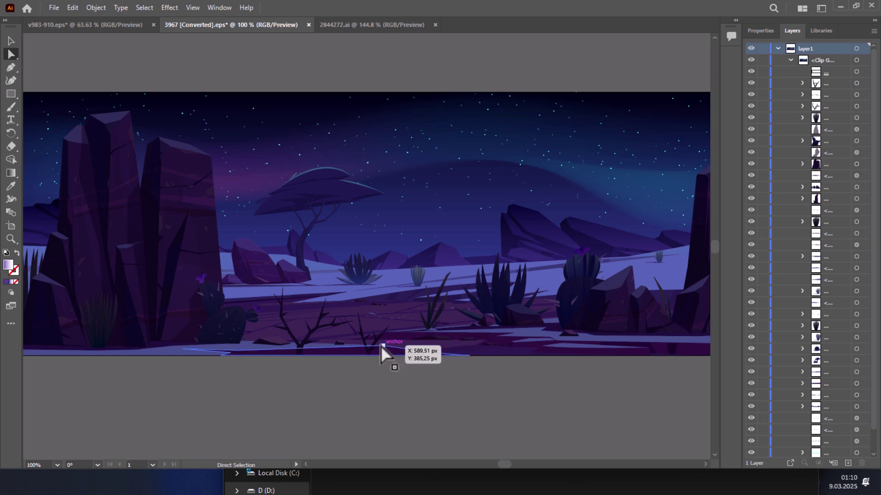
- Delete the two bare dry bushes in the desert foreground
click(864, 84)
key(Delete)
click(865, 95)
key(Delete)
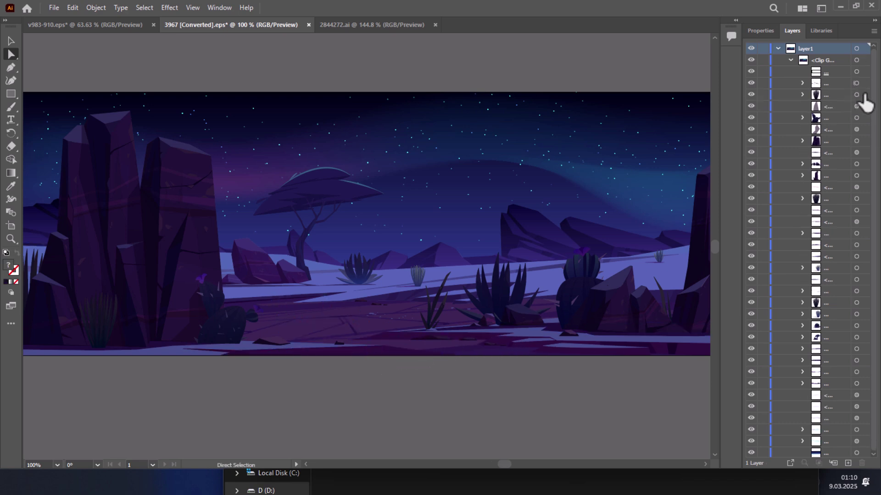
- Identify the cactus group beside the large left rocks and hide it
scroll(448, 326, down, 3)
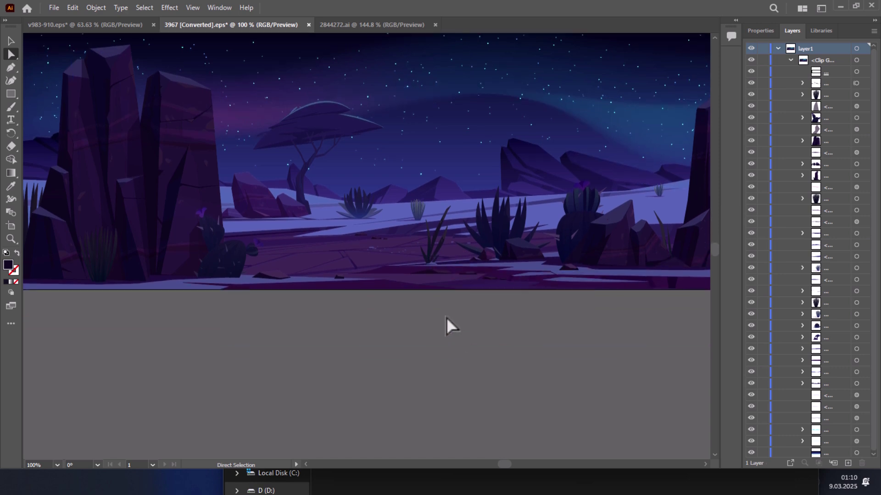
key(ctrl+minus)
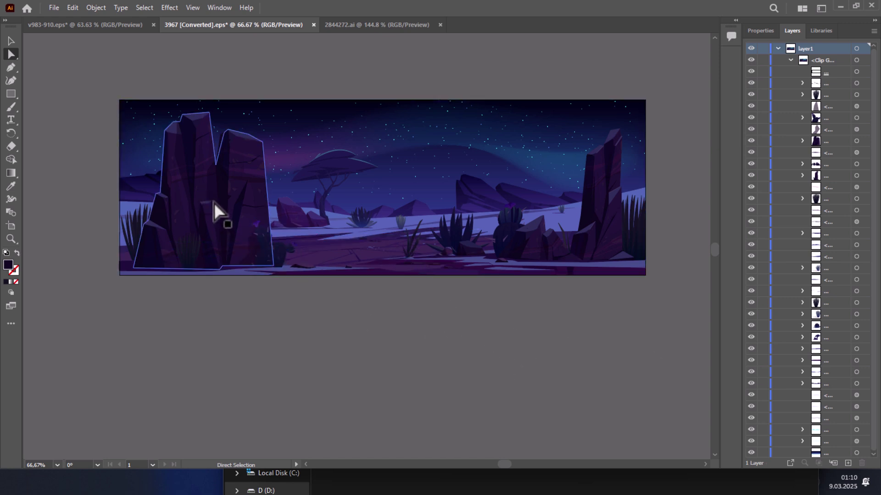
click(280, 257)
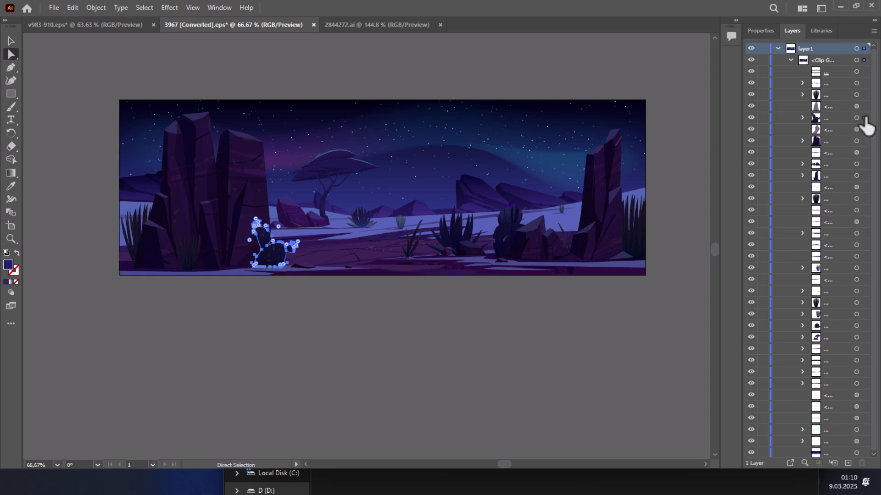
click(751, 117)
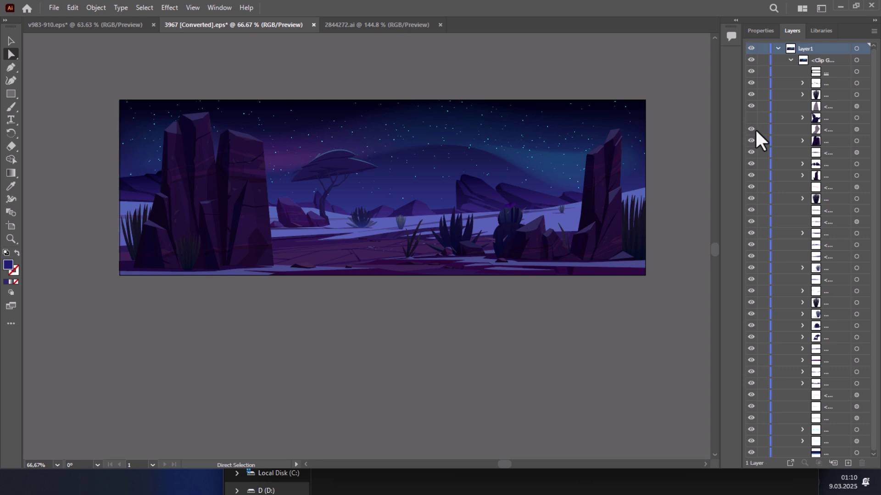
click(751, 117)
click(751, 117)
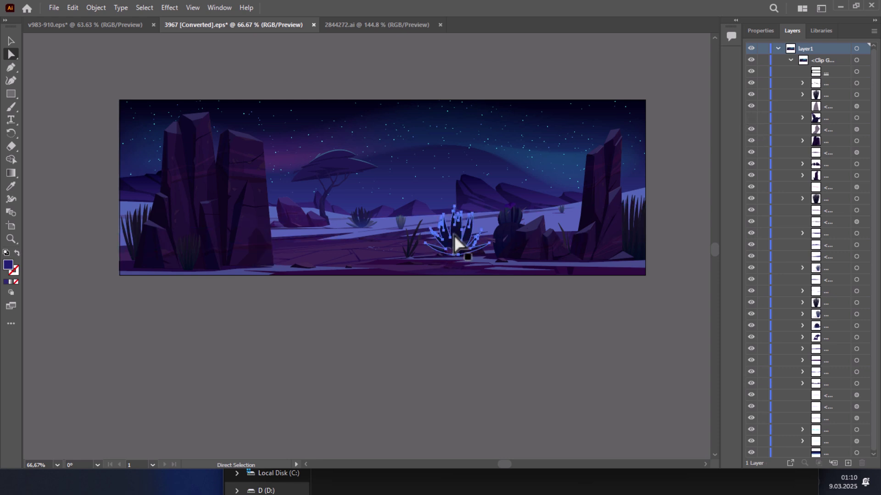
- Hide the right-centre foreground group of plants, cactus and rocks, and toggle the right rock pillar off and back on
click(751, 164)
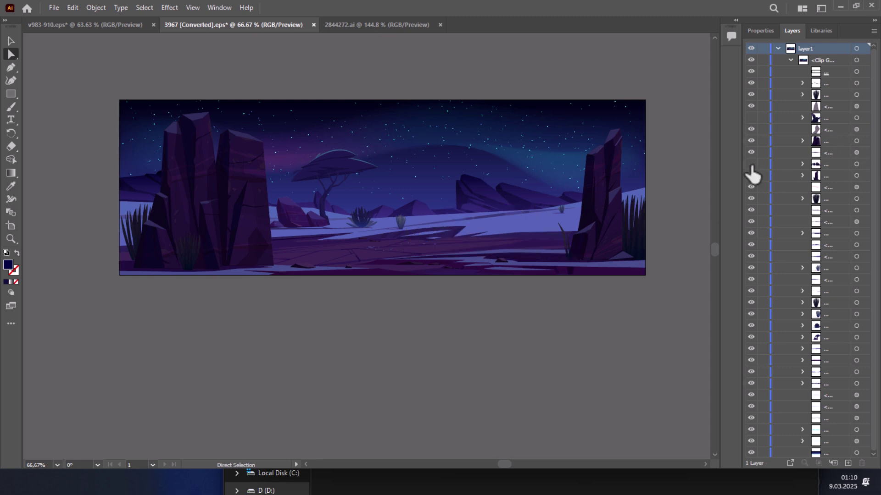
click(751, 176)
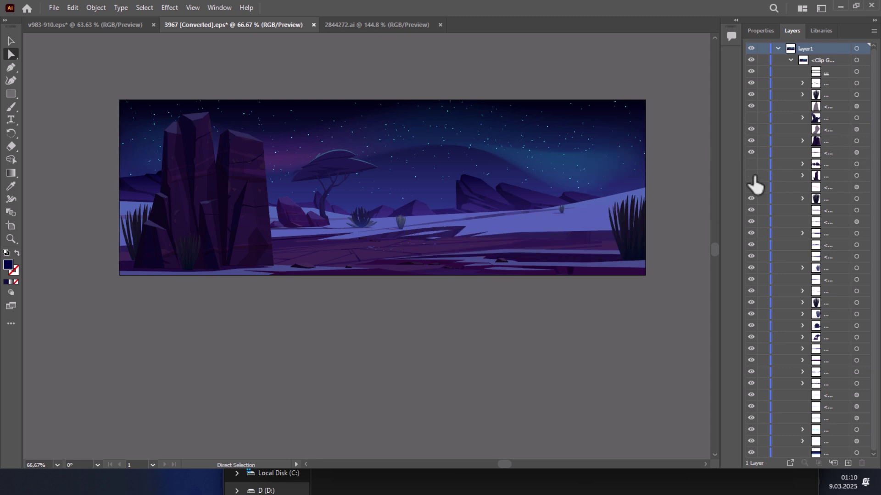
click(750, 175)
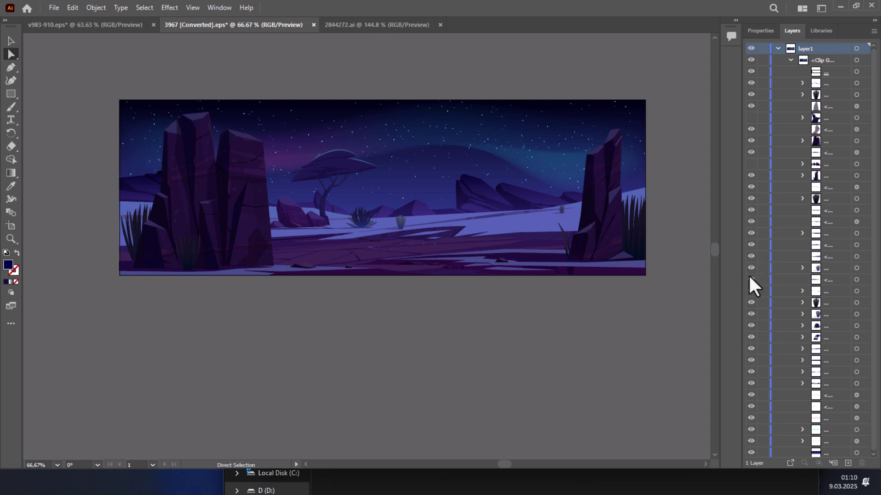
- Identify the layer entry of the mid-distance acacia tree with its small rocks and hide that group
click(751, 303)
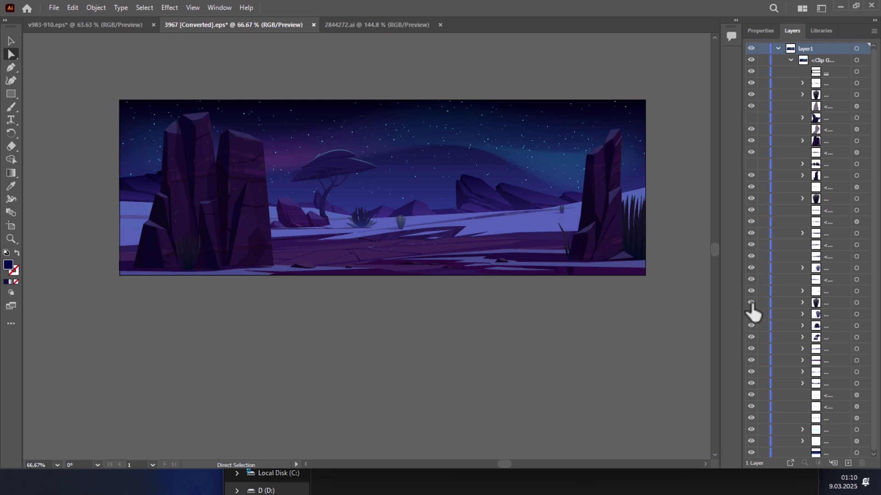
click(751, 303)
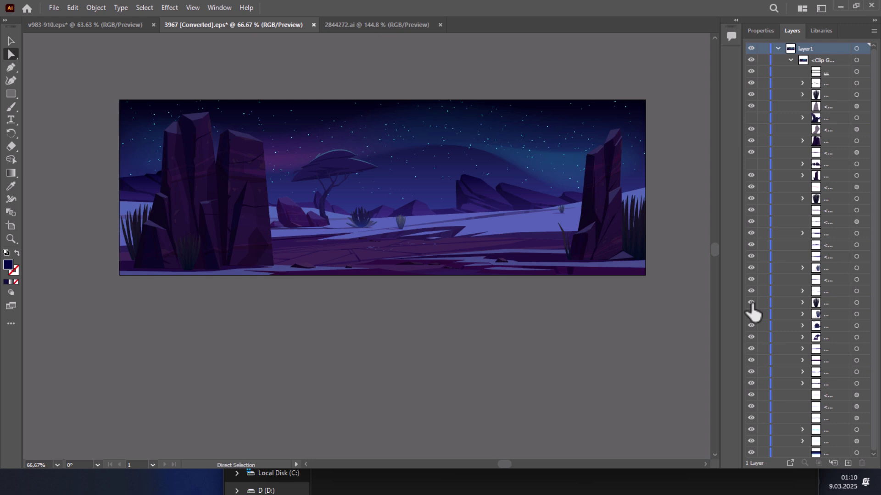
click(751, 326)
click(751, 326)
click(348, 165)
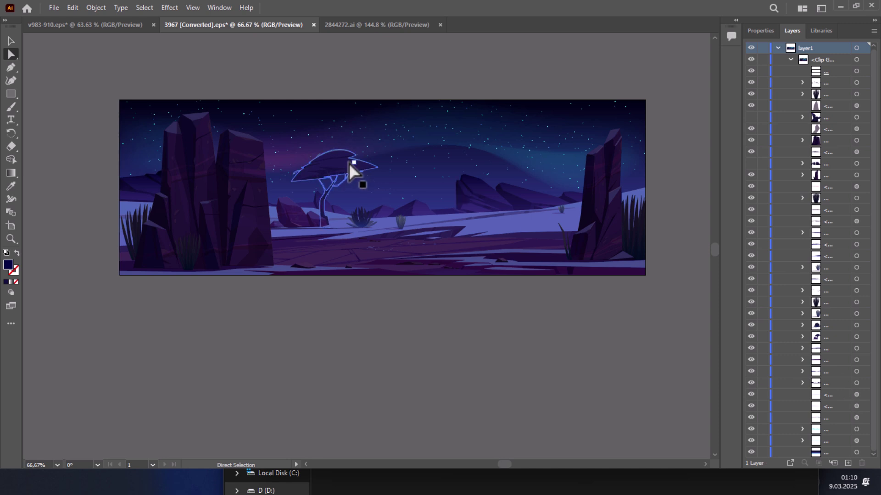
click(751, 337)
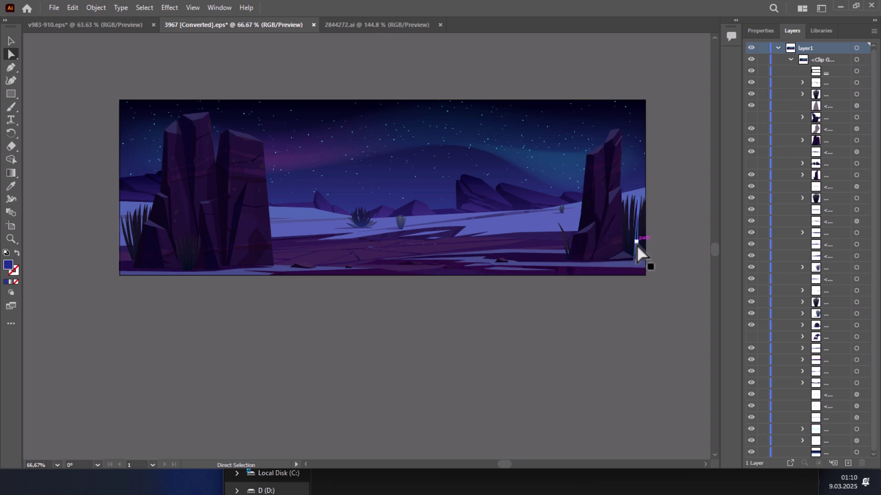
- Hide the tall grass clumps at the right and left edges of the desert scene
click(637, 245)
click(751, 199)
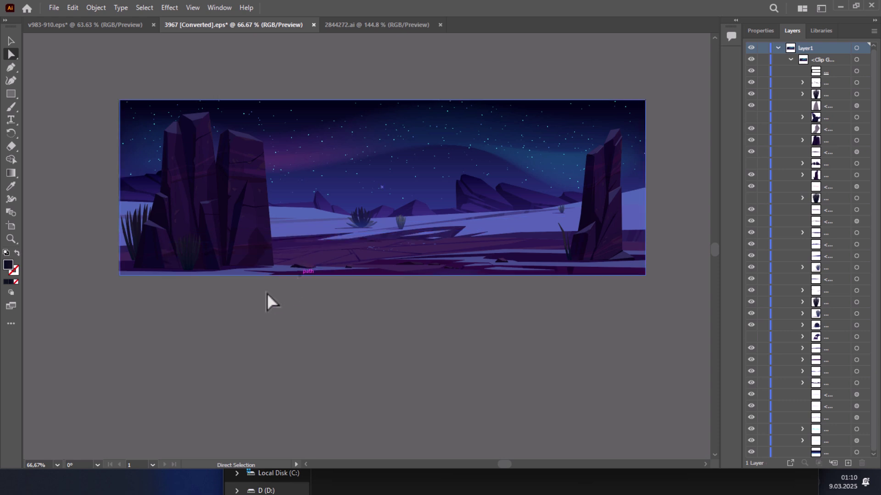
click(133, 233)
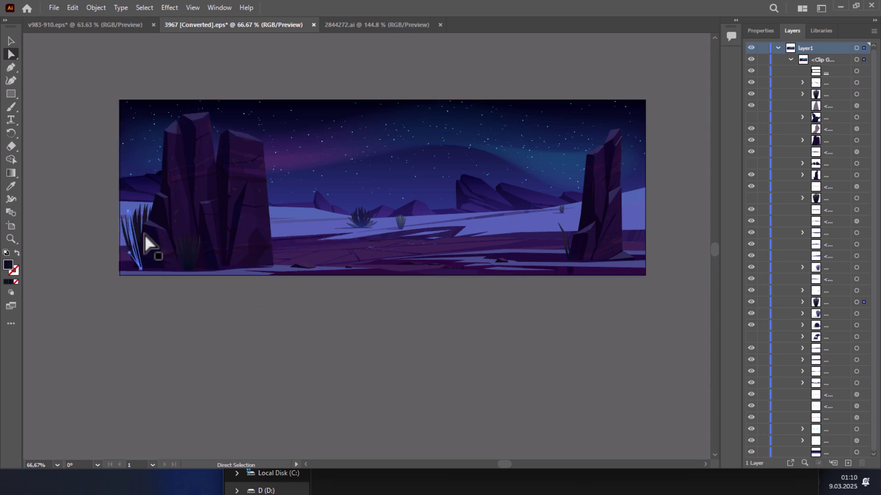
click(751, 301)
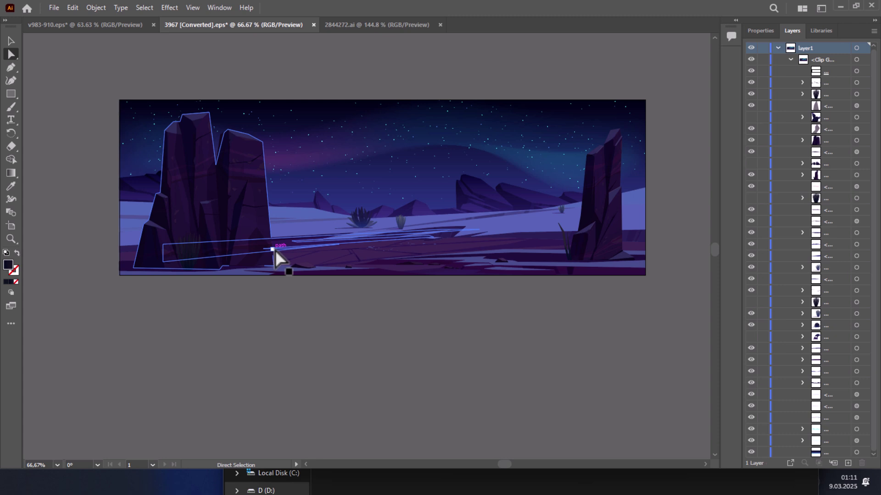
- Identify the coloured wavy glow band across the night sky and hide it
click(277, 247)
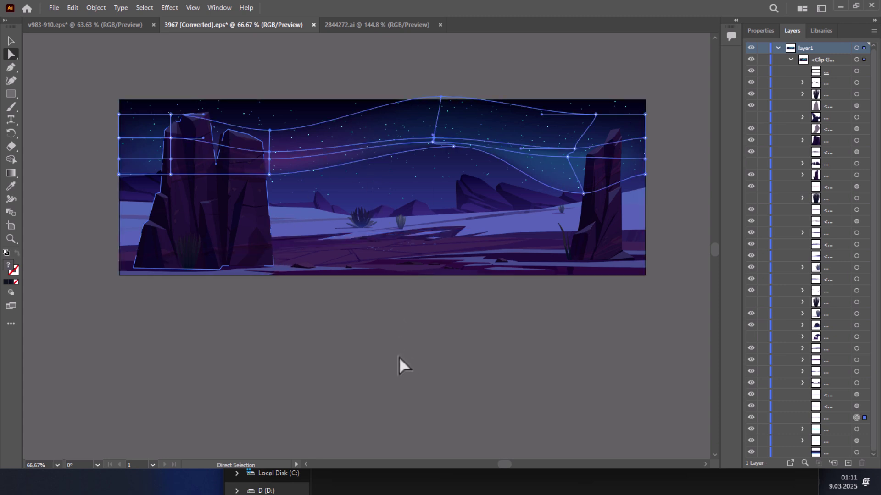
click(399, 338)
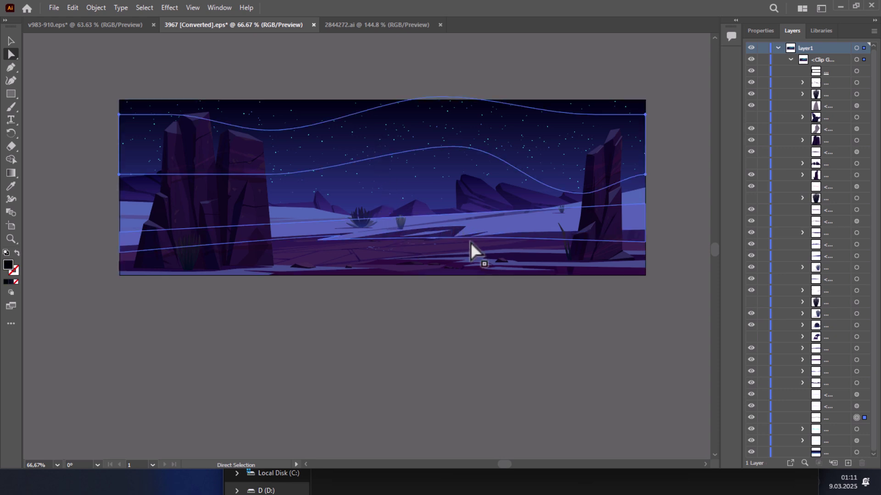
click(291, 139)
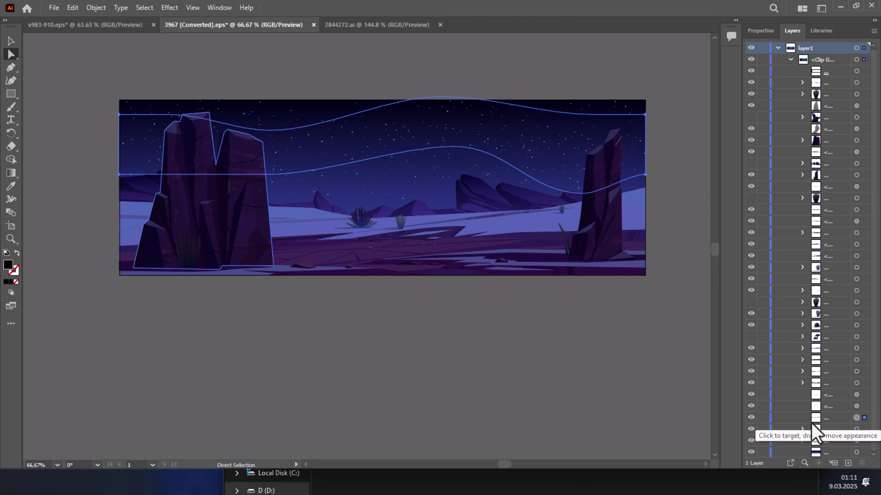
click(750, 418)
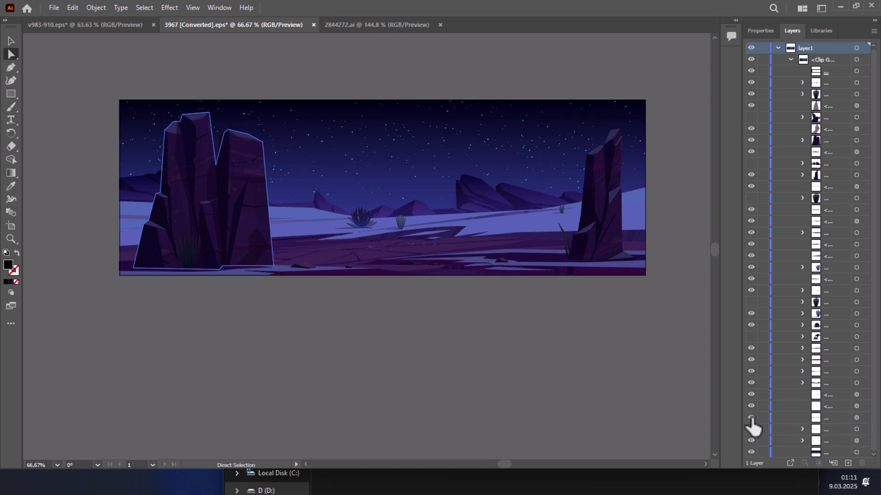
click(751, 418)
click(403, 130)
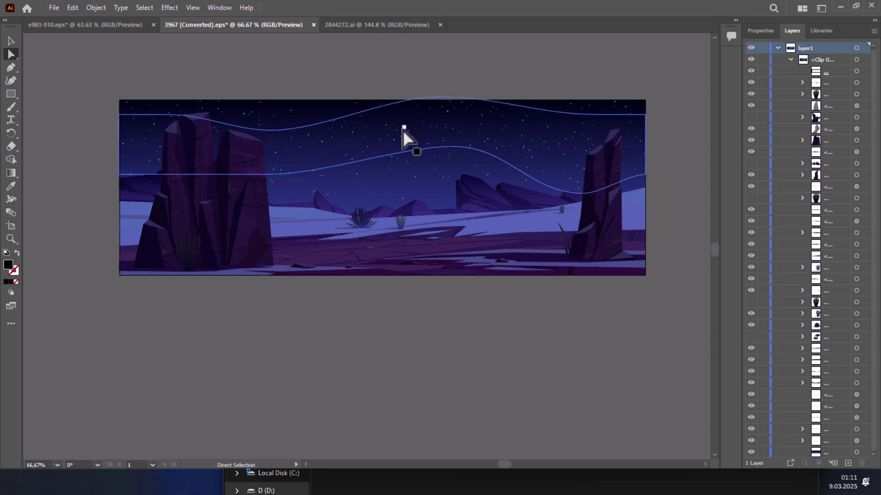
click(751, 418)
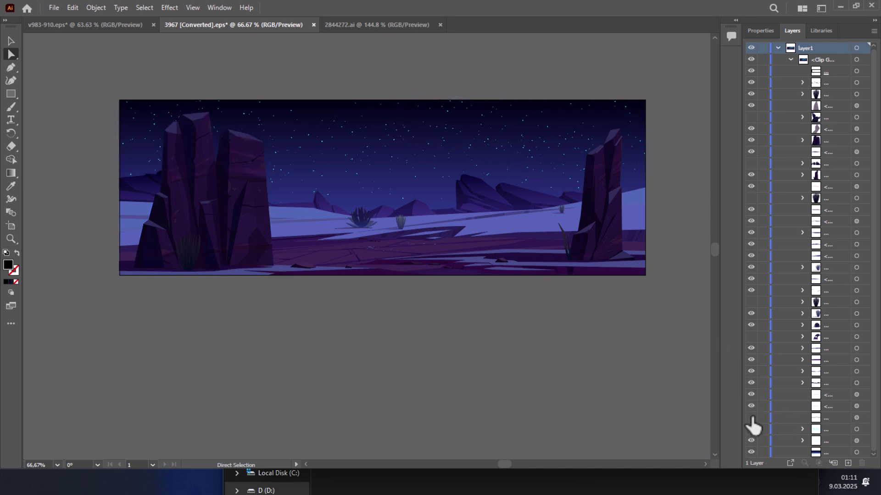
- Hide the two objects stacked directly above the sky glow, and toggle the ground groups off and back on
click(750, 382)
click(753, 384)
click(751, 371)
click(750, 371)
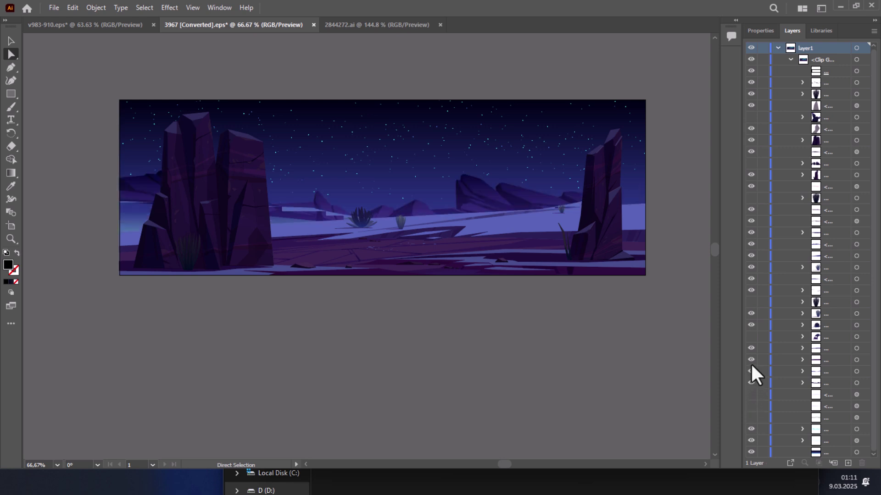
click(751, 371)
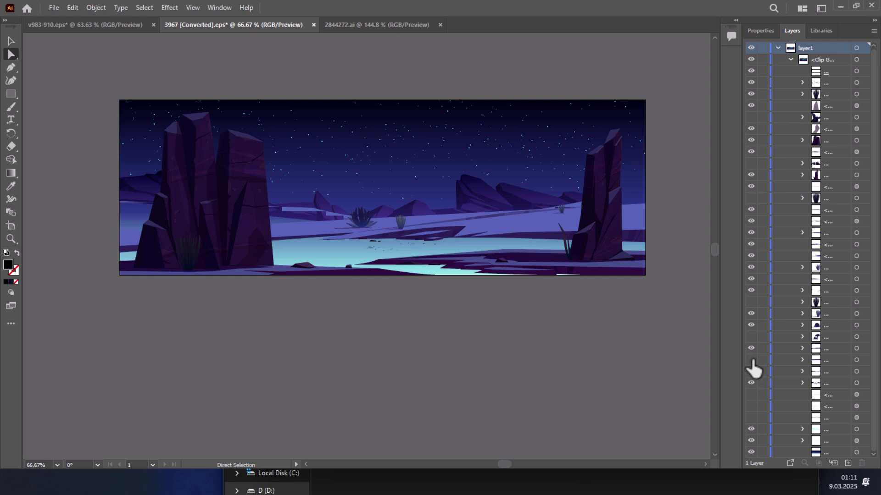
click(751, 369)
click(751, 360)
click(751, 360)
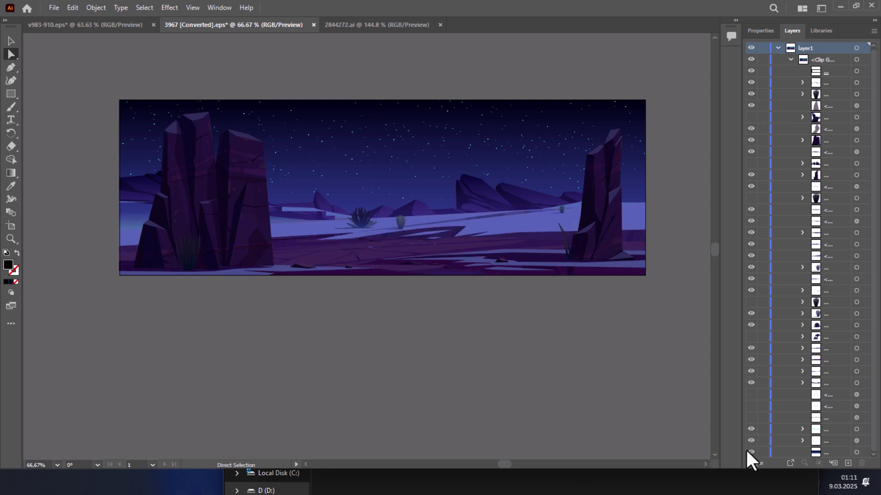
- Hide the stars and the dark blue night sky background behind the desert landscape
click(751, 452)
click(751, 452)
click(752, 429)
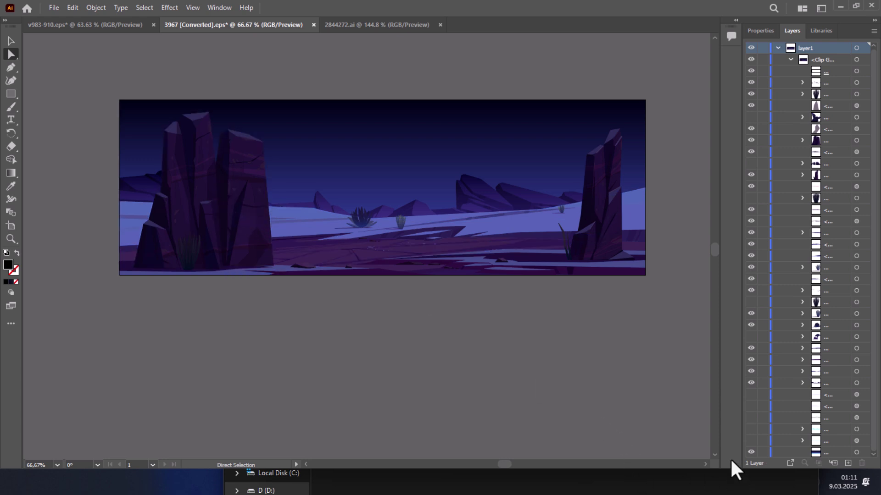
click(750, 453)
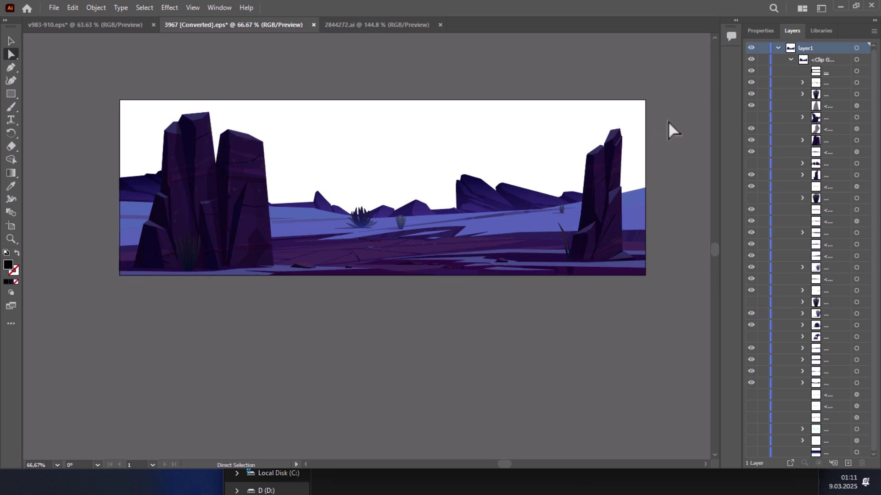
- Select all visible desert artwork and export the selection as a PNG asset at 5x scale
drag(668, 122, 198, 330)
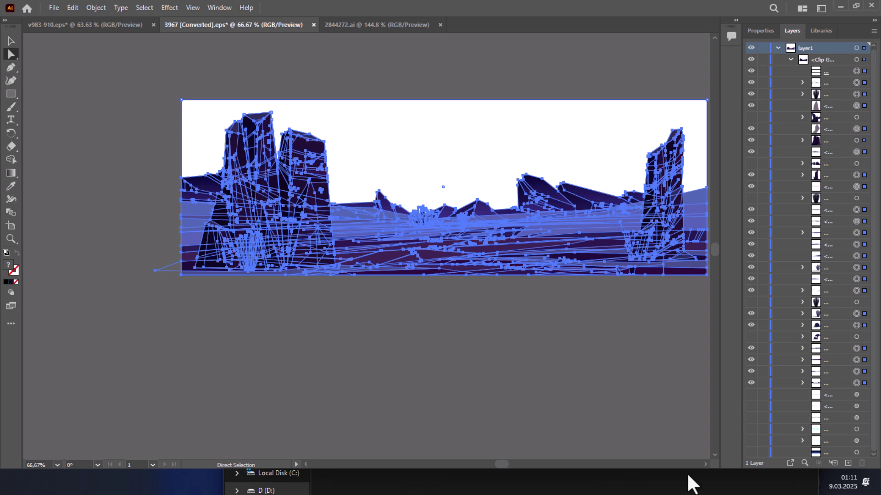
drag(500, 464, 507, 464)
click(631, 146)
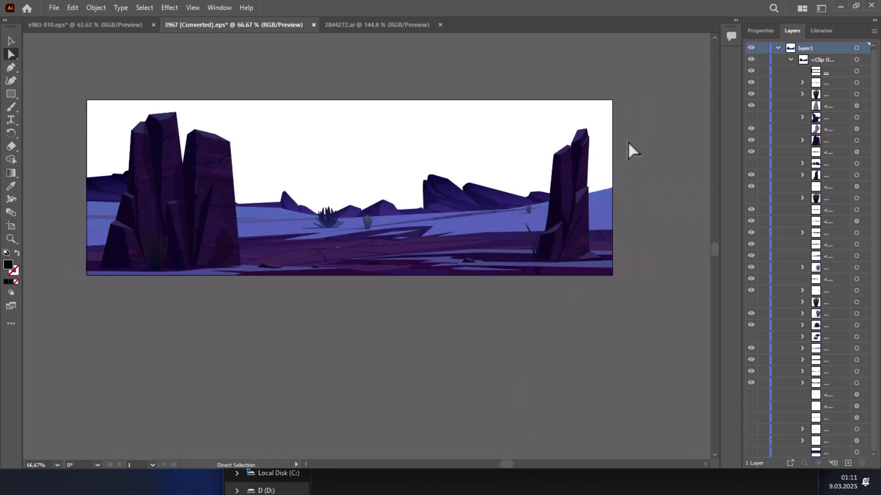
drag(45, 362, 178, 232)
right_click(178, 233)
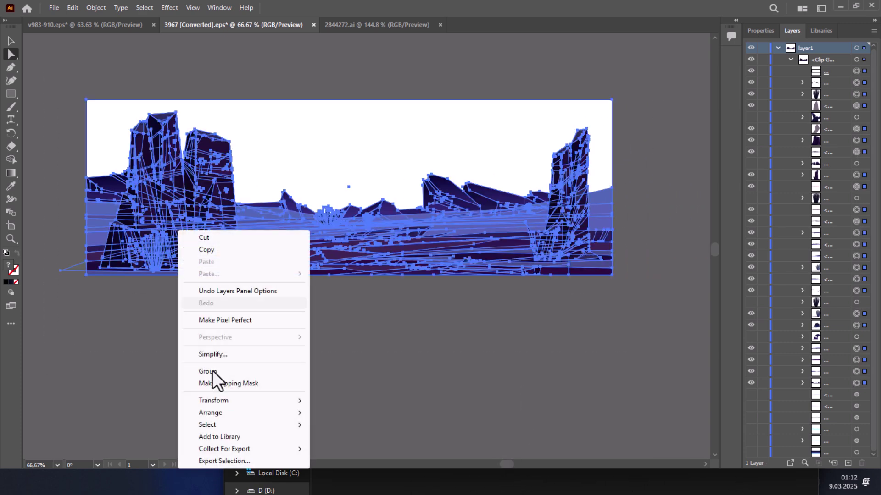
click(223, 463)
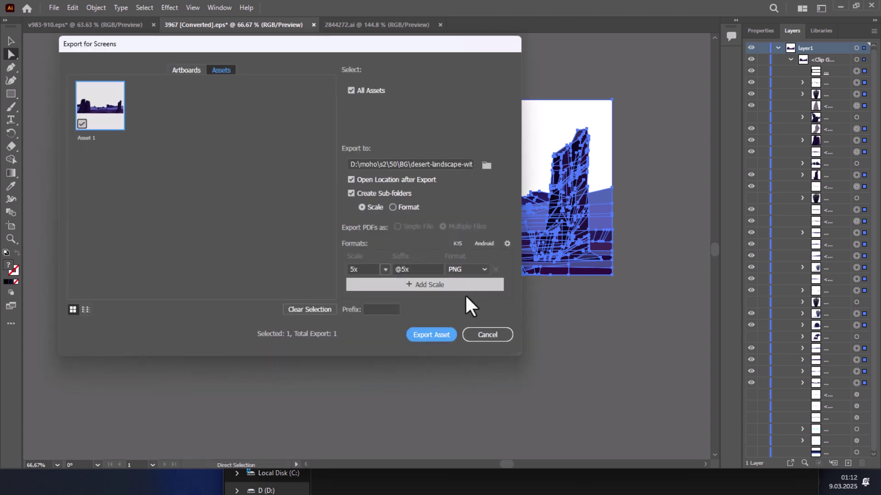
click(440, 336)
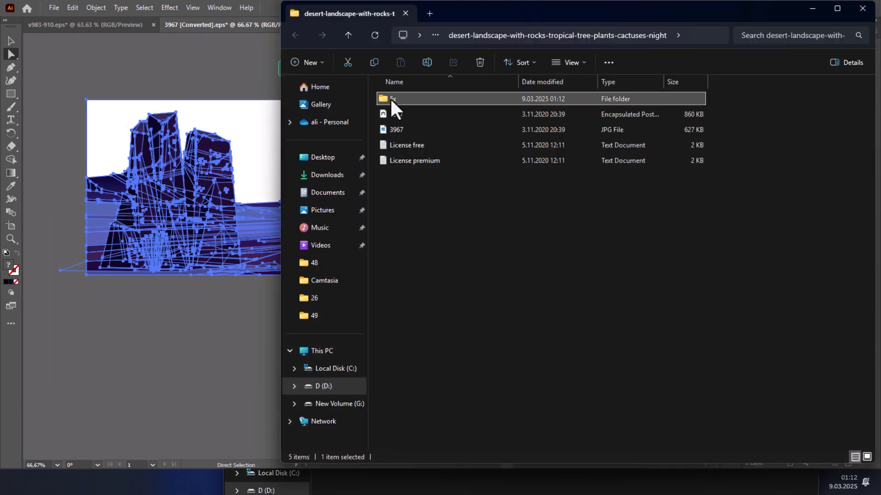
double_click(389, 97)
click(401, 136)
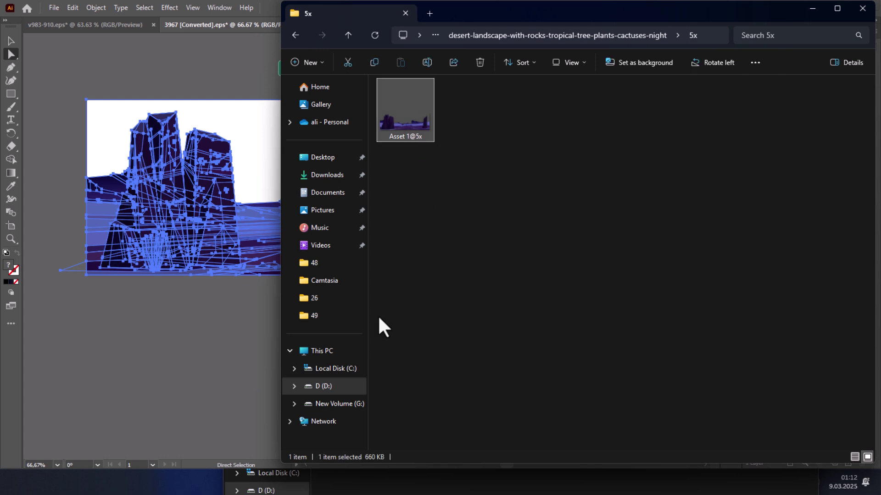
double_click(395, 116)
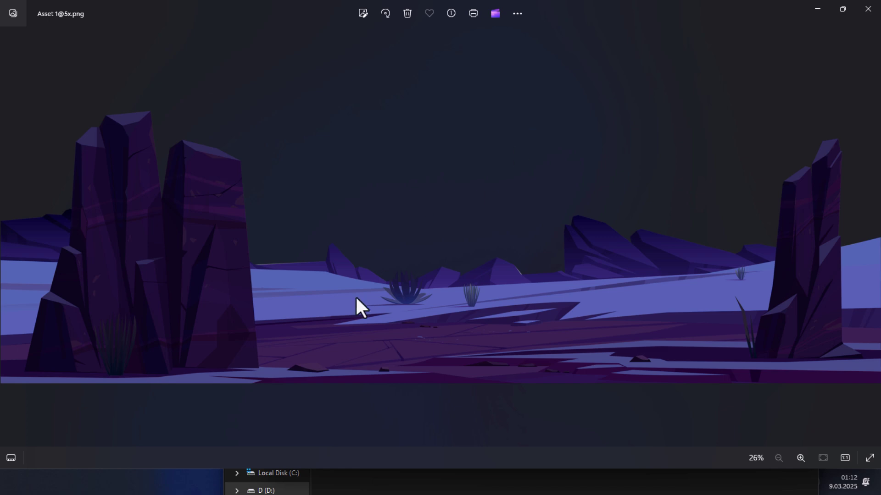
scroll(356, 307, up, 5)
scroll(504, 255, down, 5)
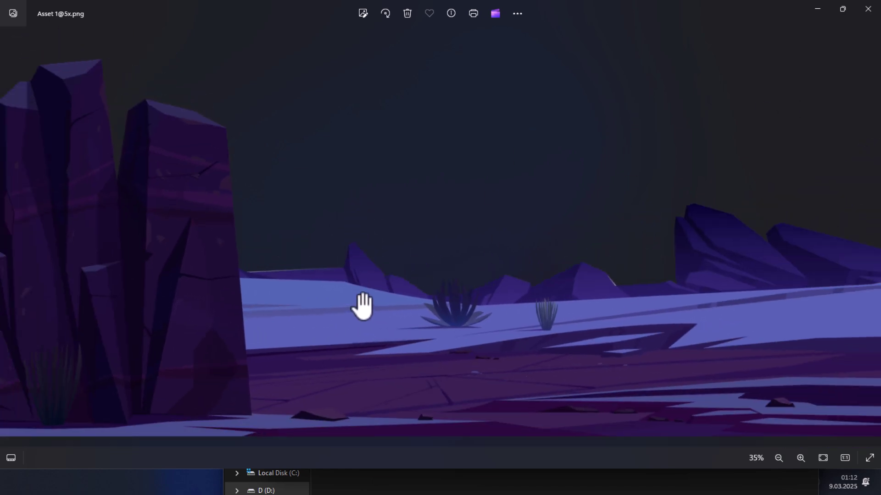
click(867, 9)
click(187, 324)
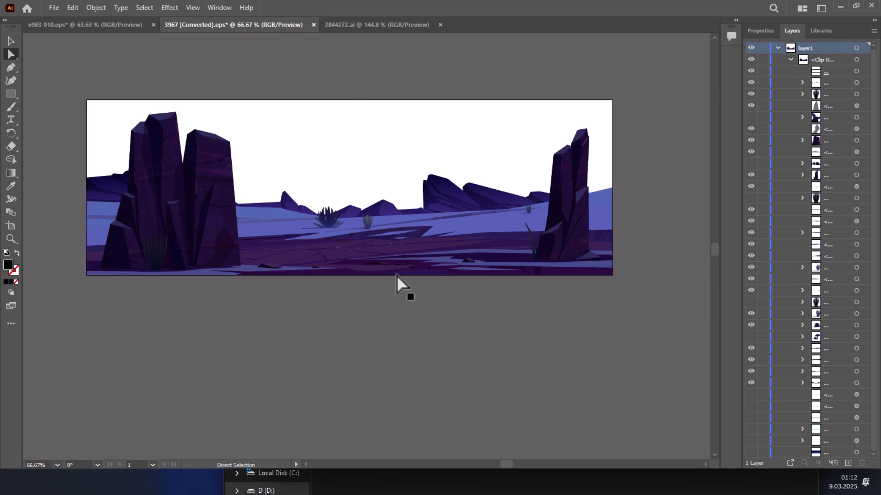
- Try hiding the lower scene elements while showing the cactus, its shadow and the large left rocks, and undo the visibility changes
drag(676, 64, 5, 403)
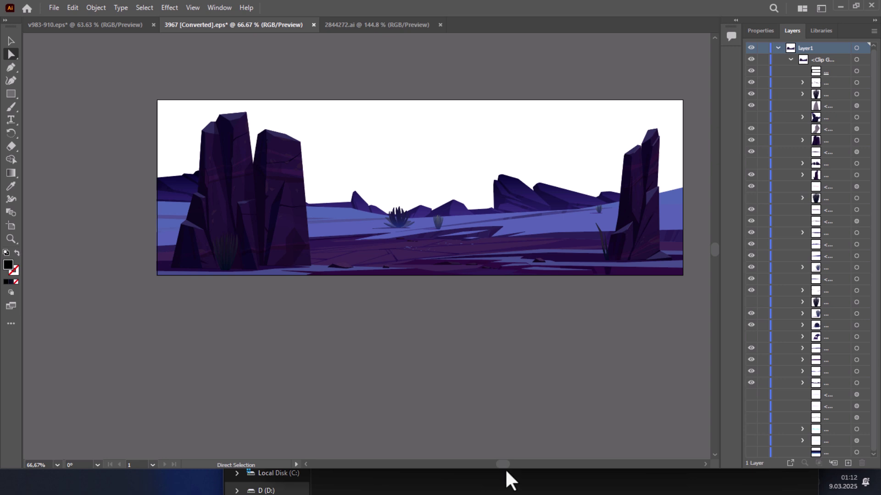
scroll(505, 465, right, 3)
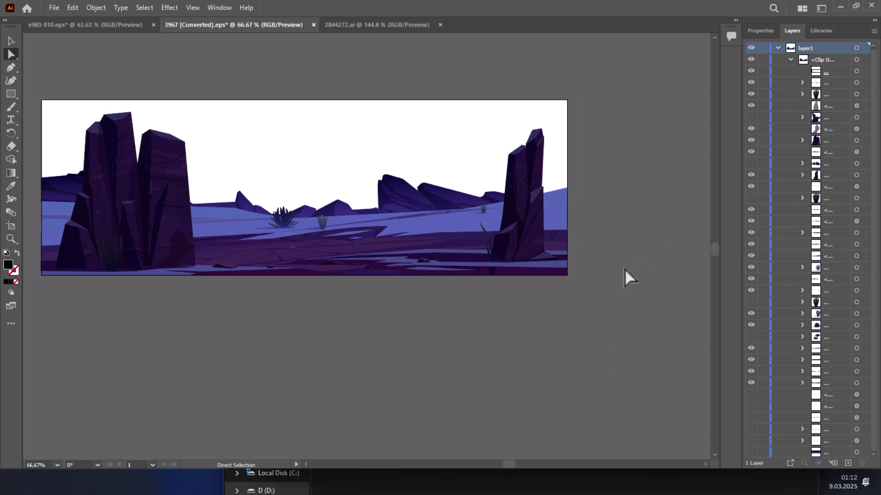
alt+click(751, 118)
click(753, 119)
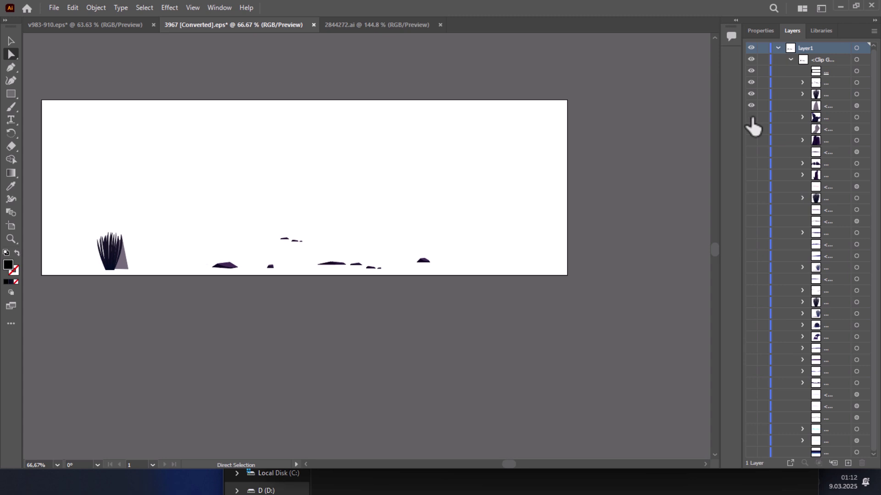
key(ctrl+z)
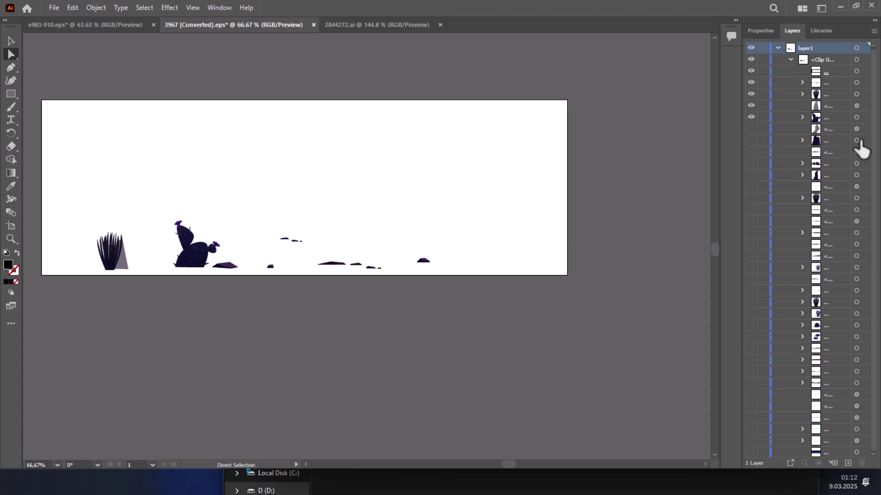
click(751, 129)
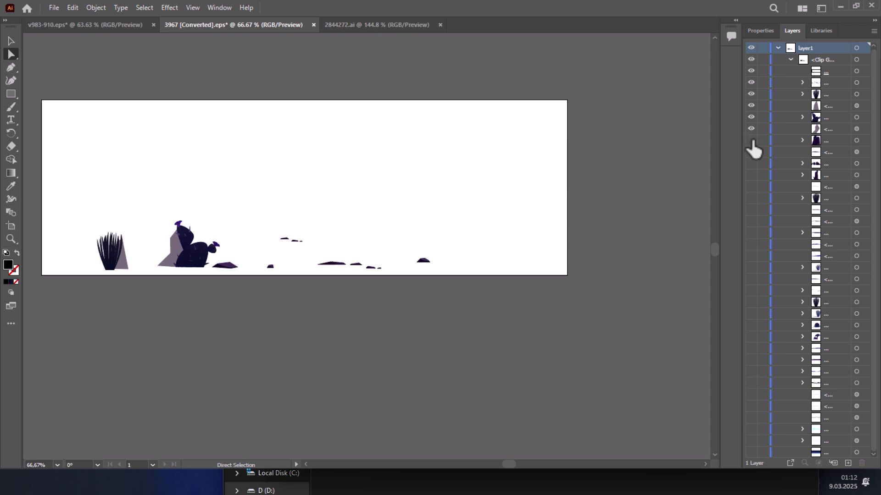
click(752, 140)
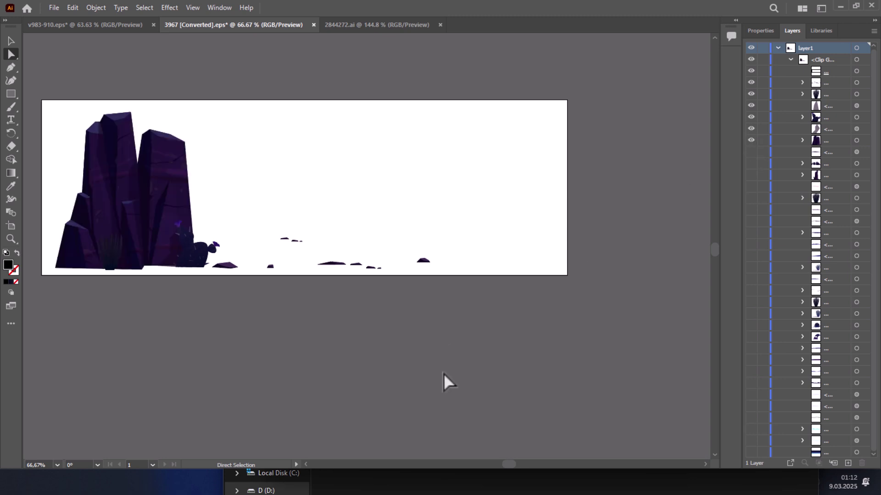
key(ctrl+z)
key(ctrl+z)
key(ctrl+z)
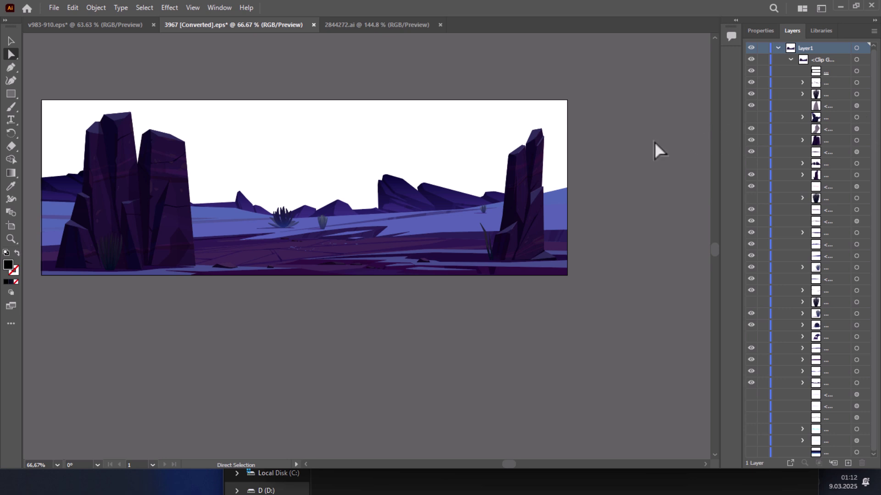
- Show the flowering cactus beside the large left rocks and export it as a PNG asset at 5x scale
click(751, 118)
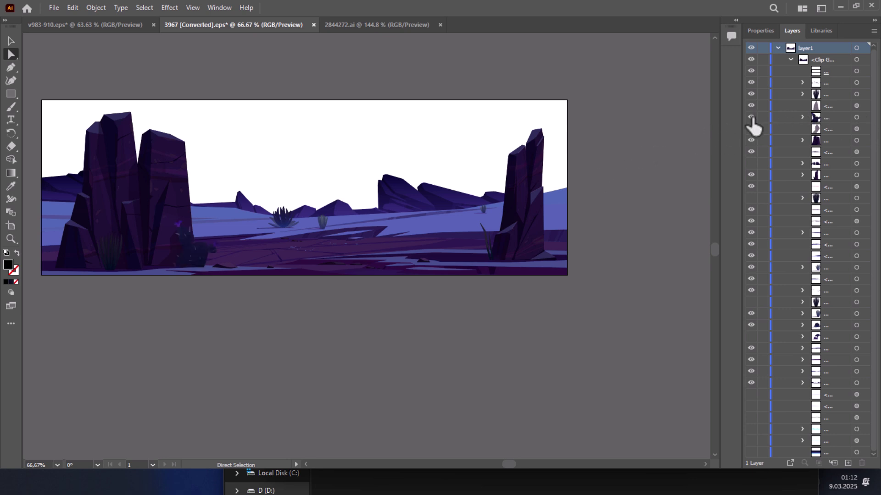
click(751, 118)
click(750, 118)
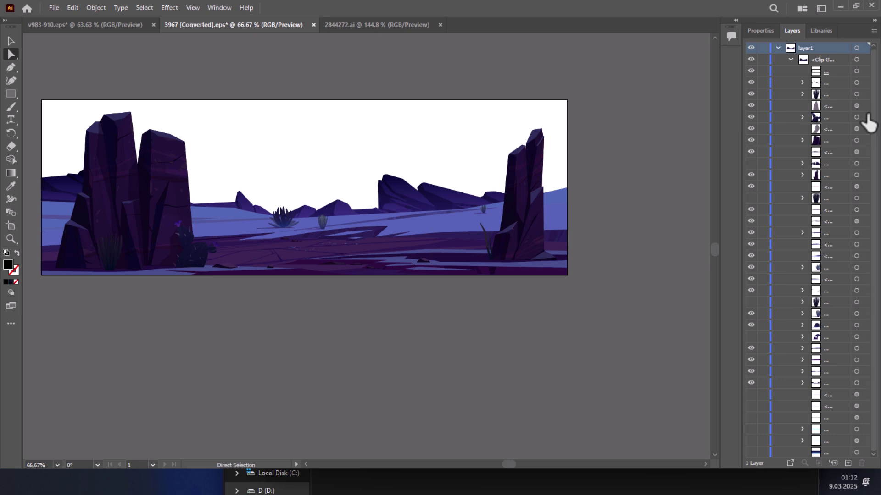
right_click(203, 256)
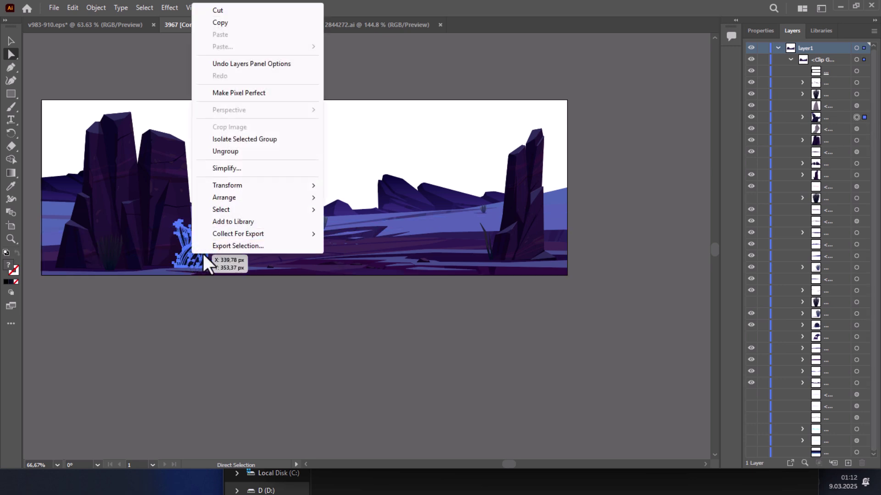
click(239, 246)
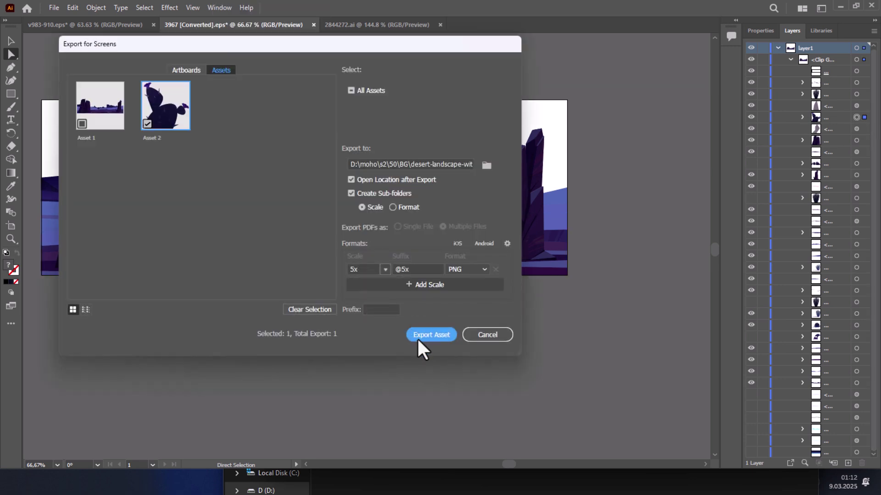
click(430, 334)
click(594, 8)
- Export the thin grass blades, the flowering round cactus and the spiky agave from the foreground plant group as separate 5x PNG assets
click(865, 164)
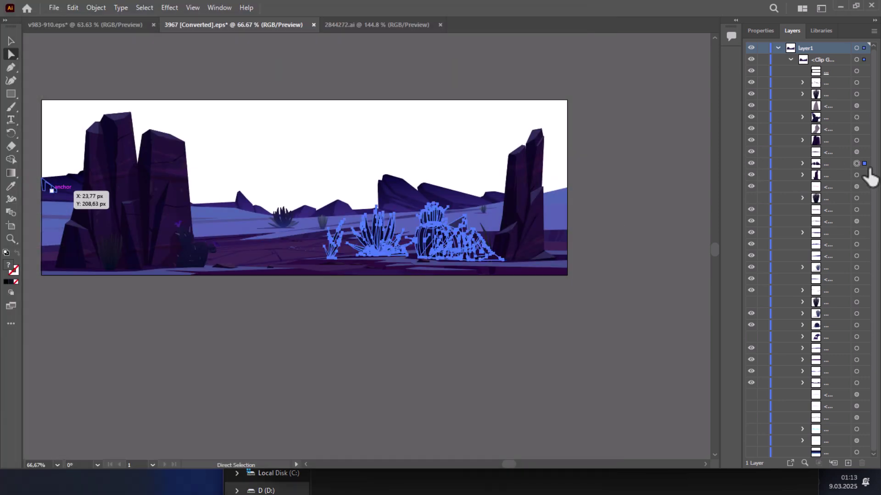
click(802, 163)
click(865, 210)
right_click(331, 239)
click(868, 220)
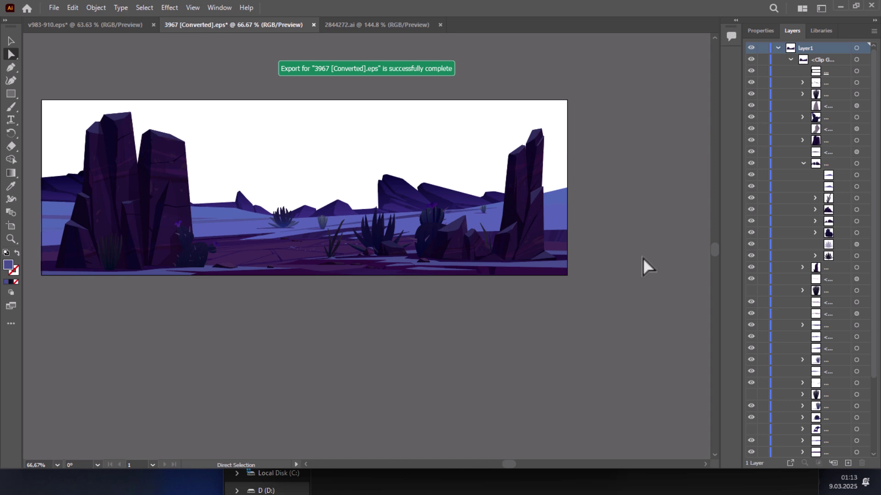
drag(863, 255, 780, 271)
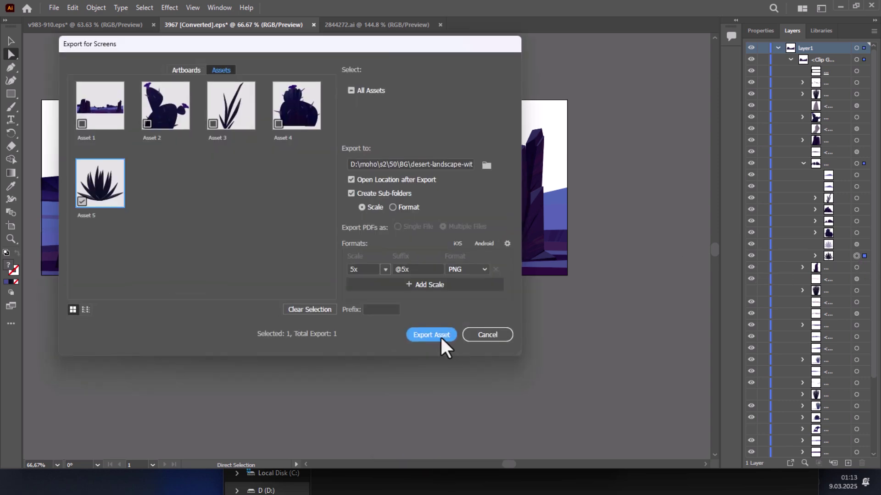
click(435, 336)
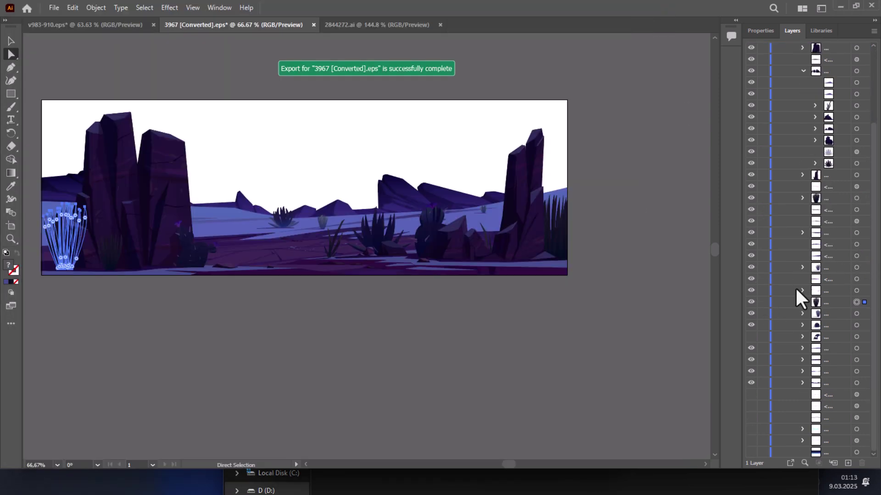
- Show the hidden tree and rock group and export the tree on its own as a 5x PNG asset
click(751, 336)
click(803, 336)
right_click(265, 158)
click(330, 413)
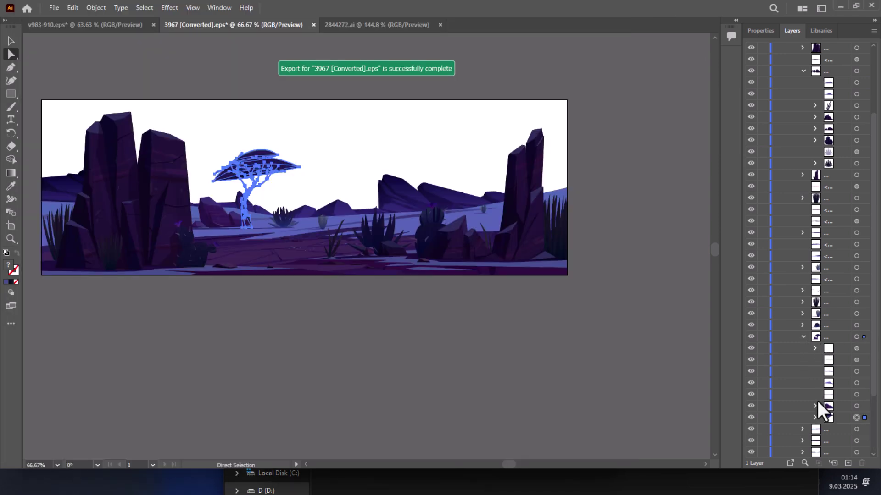
- Hide the tree and its highlight lines, and export the small rocks and shadow beneath it as a 5x PNG asset
drag(821, 411, 813, 387)
click(857, 383)
key(ctrl+shift+a)
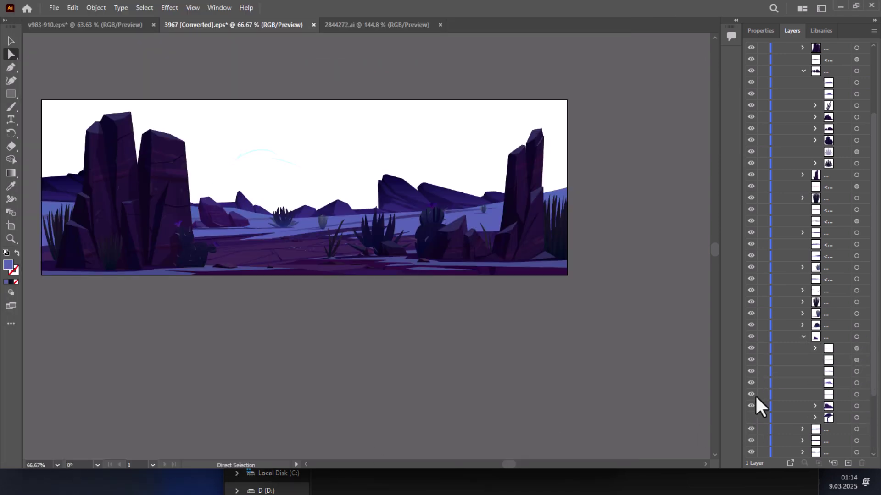
click(751, 349)
click(856, 336)
key(ctrl+alt+e)
click(434, 335)
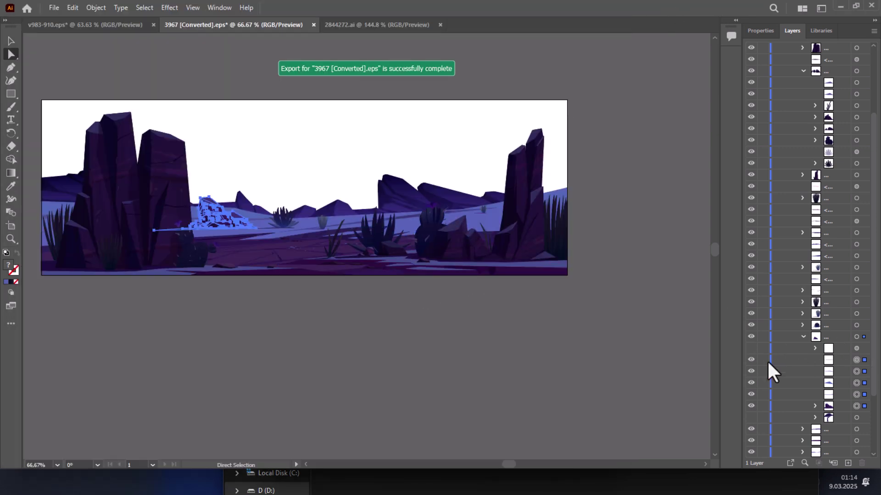
- Show the tree again and close 3967 [Converted].eps without saving the changes
click(751, 418)
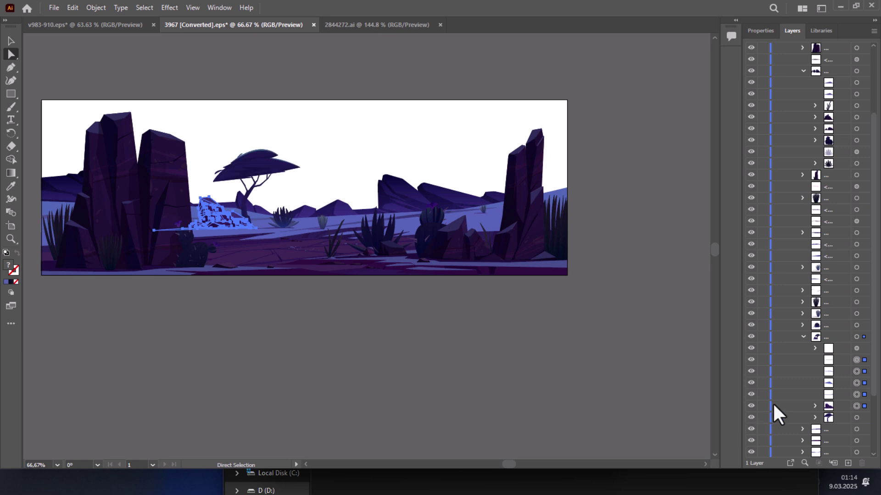
click(803, 336)
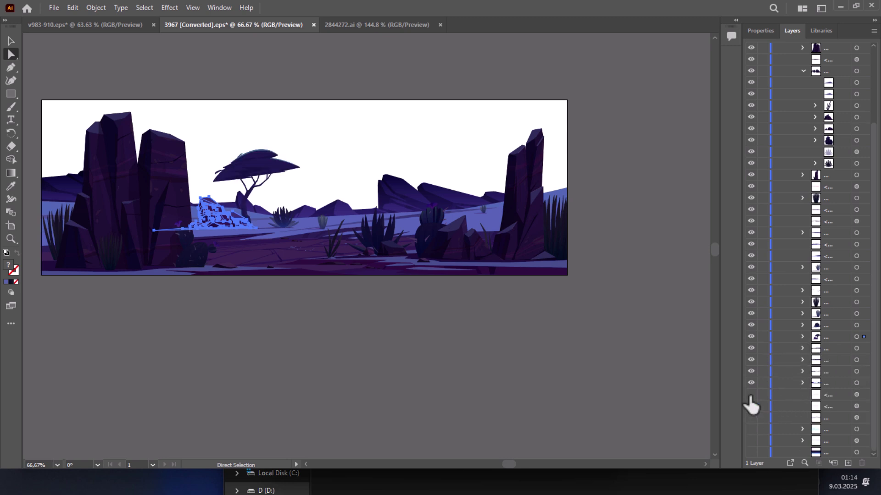
scroll(781, 420, up, 3)
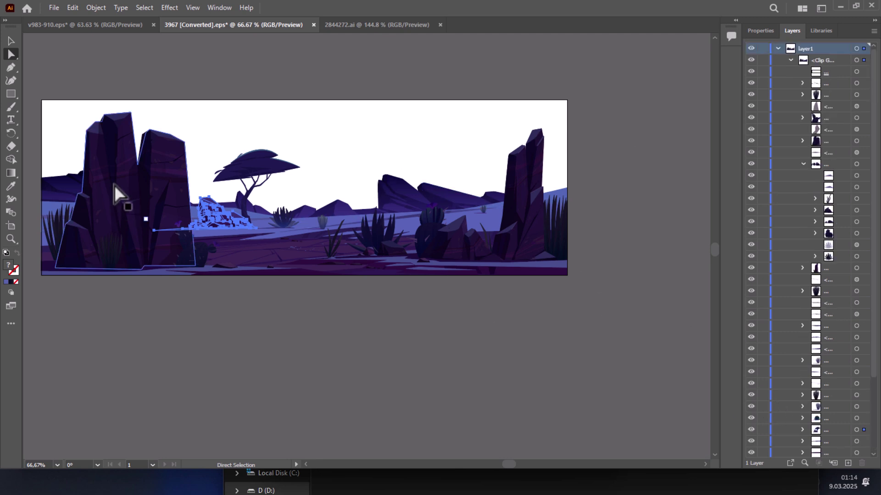
click(313, 25)
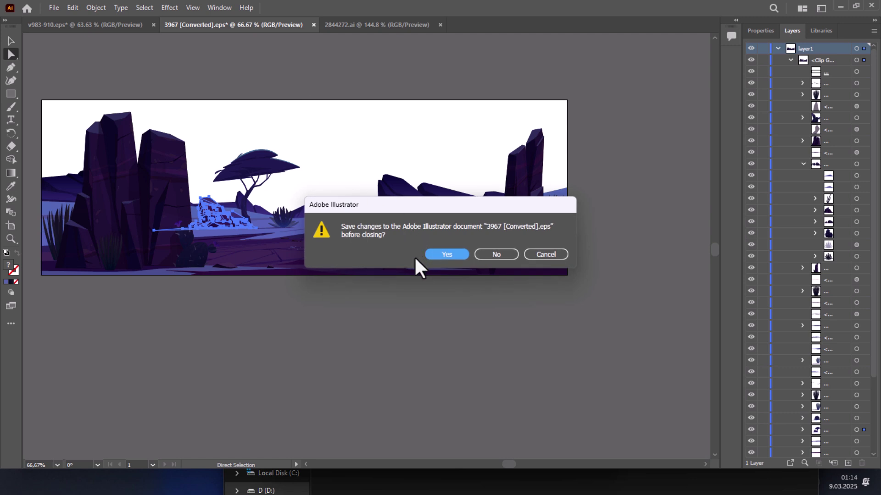
click(481, 254)
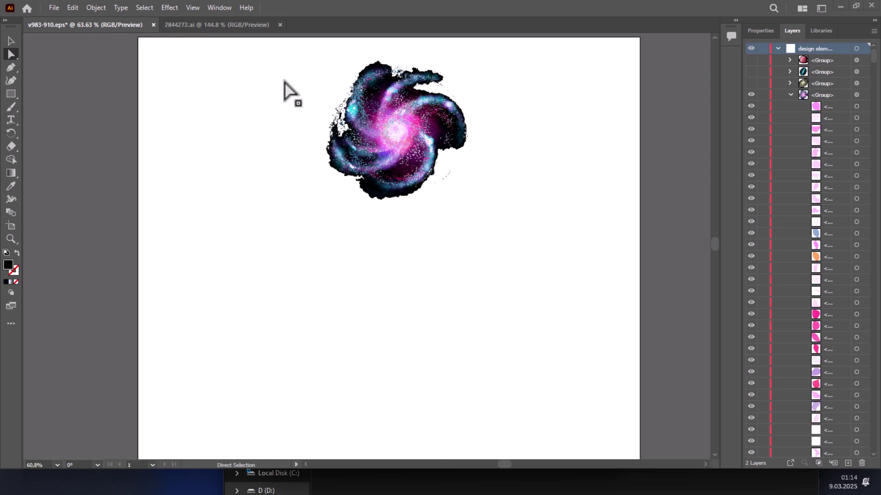
- Switch to 2844272.ai and expand the OBJECTS layer down to the separate satellite, rocket and flying saucer groups
click(190, 25)
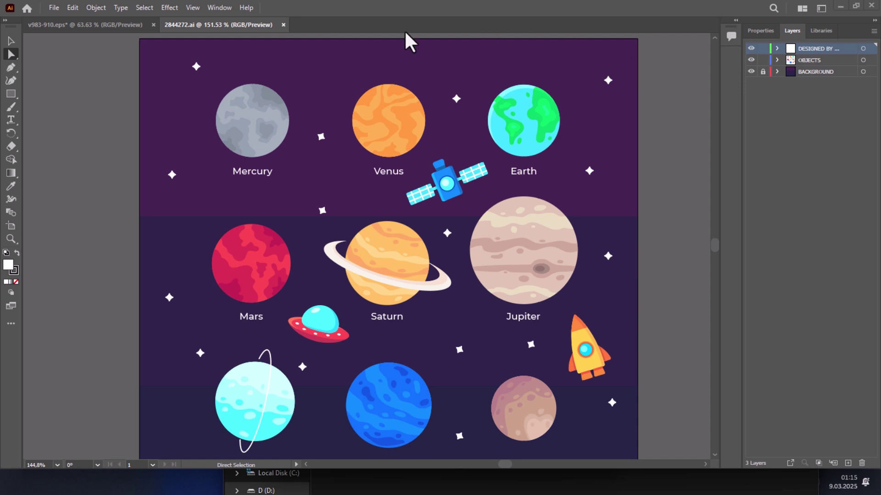
click(388, 136)
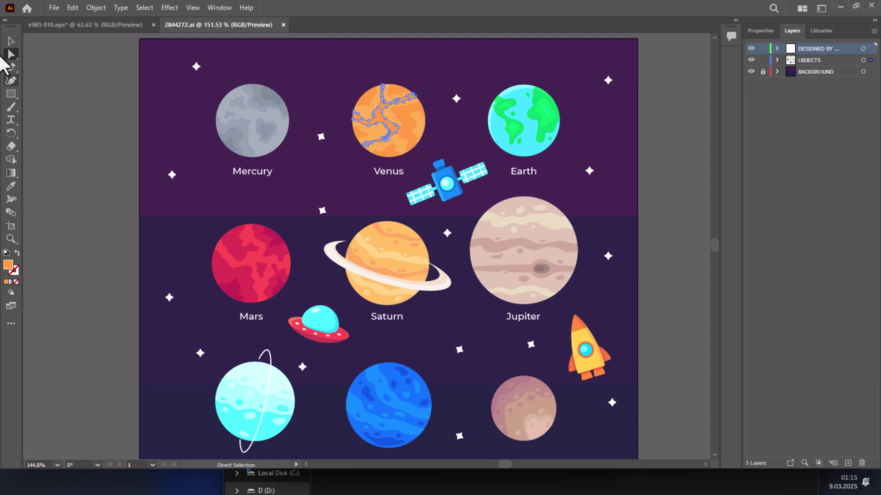
click(14, 44)
click(243, 124)
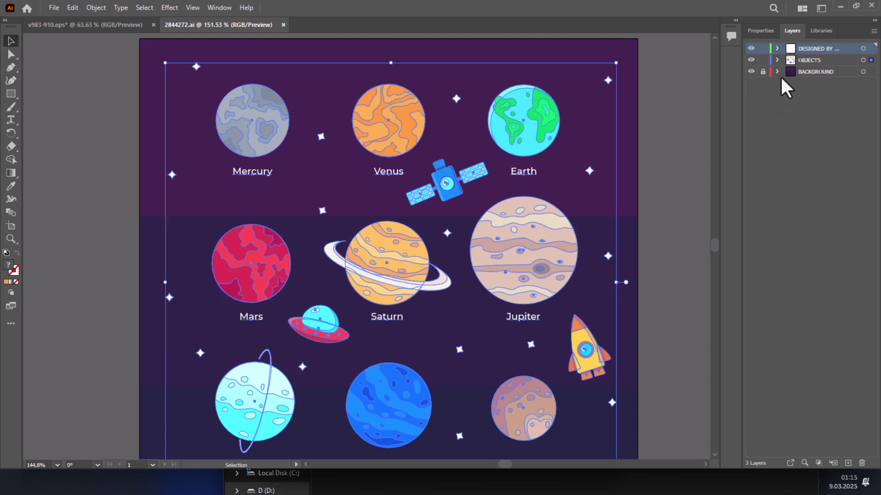
click(776, 60)
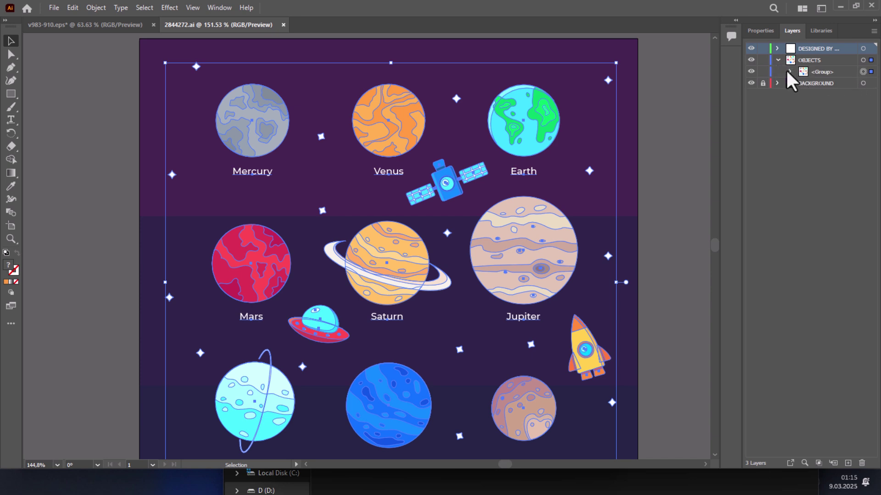
click(790, 71)
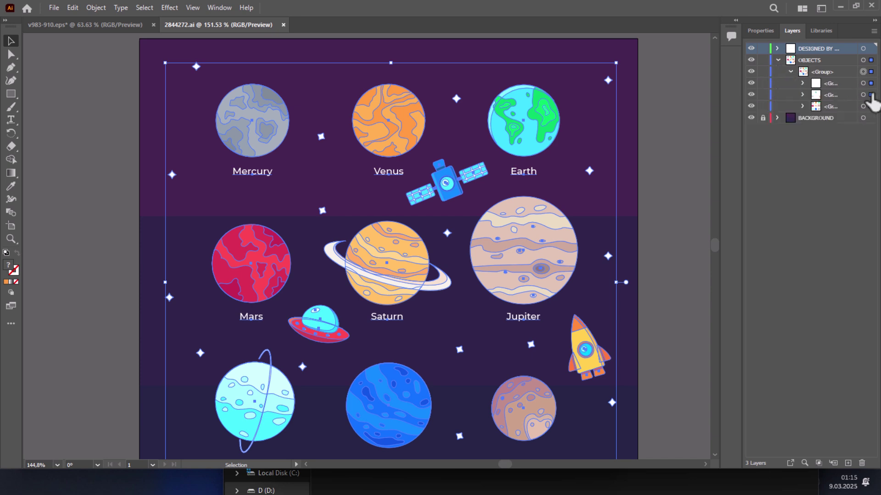
click(863, 95)
click(802, 95)
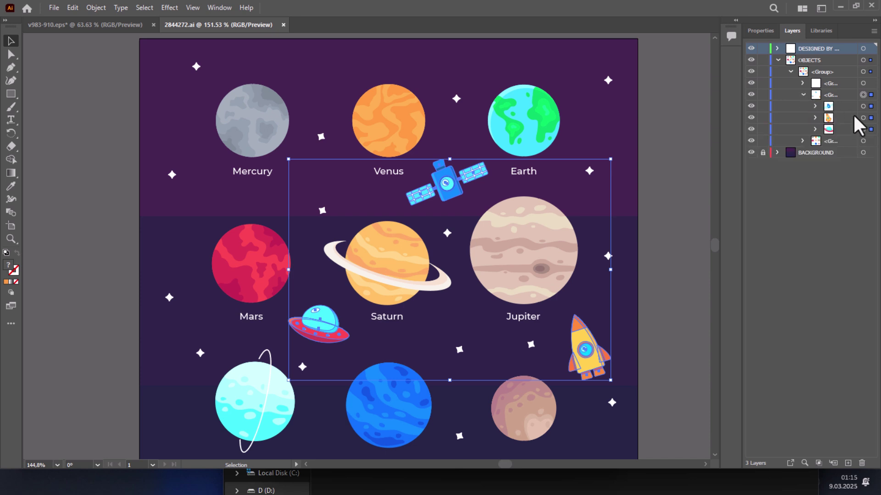
- Select only the blue satellite group and export it as a PNG asset at 5x scale
click(863, 106)
right_click(452, 171)
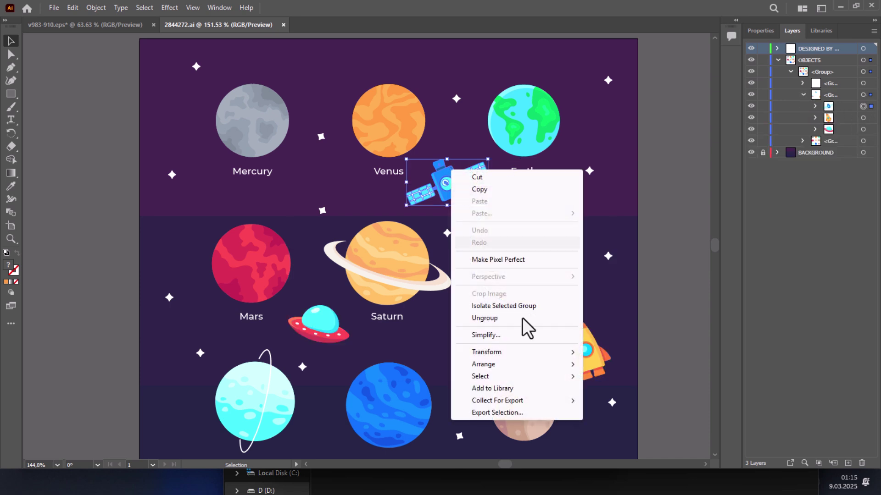
click(514, 412)
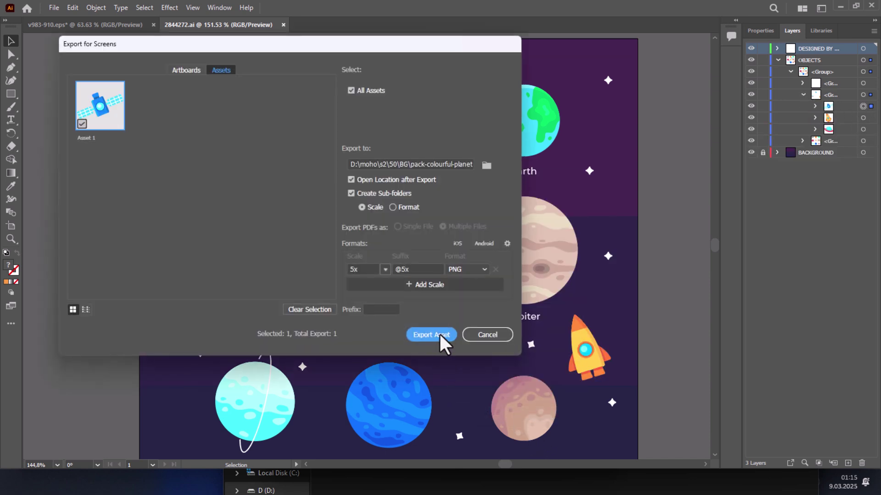
click(438, 334)
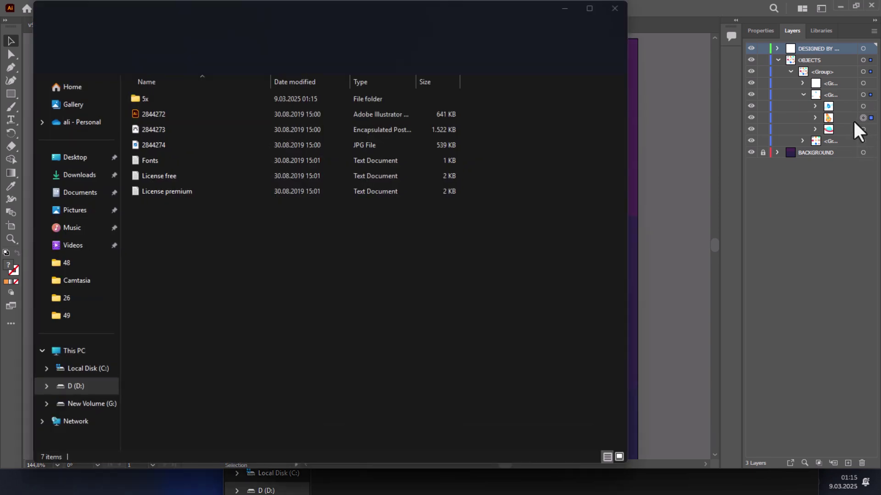
- Select the orange and yellow rocket group and export it as a 5x PNG asset
click(859, 132)
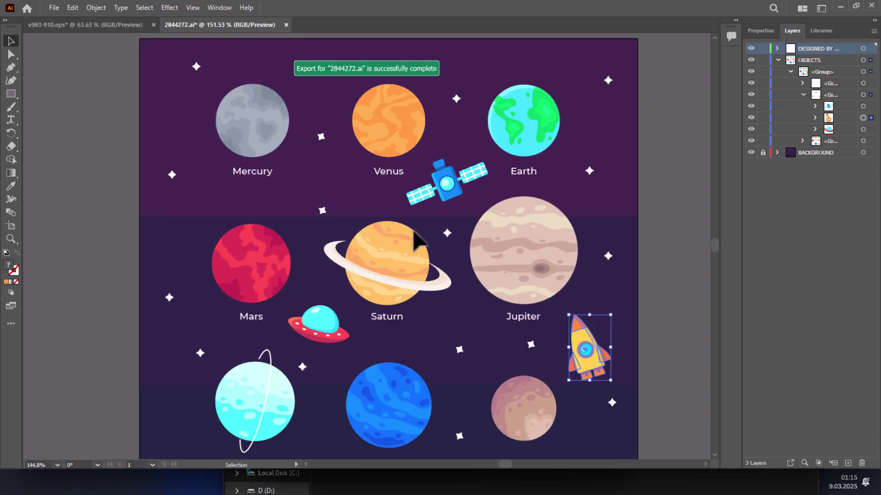
right_click(590, 353)
click(624, 344)
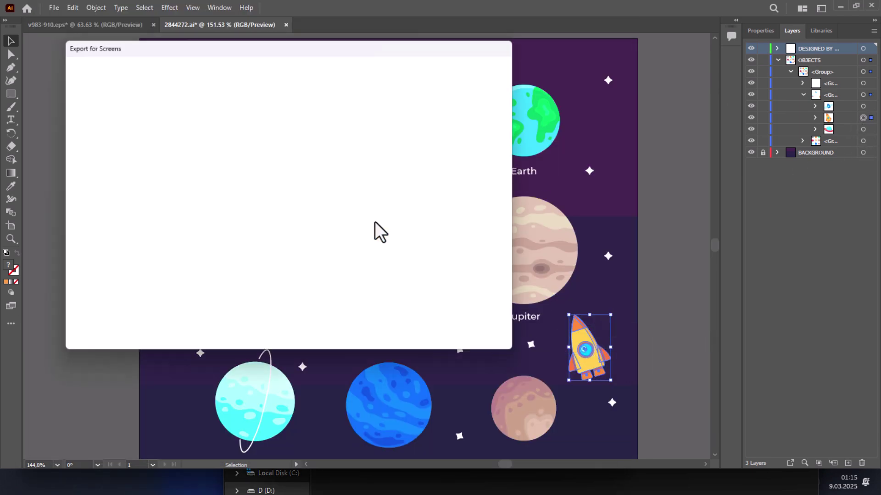
click(442, 332)
- Select the red and cyan flying saucer group and export it as a 5x PNG asset
click(865, 135)
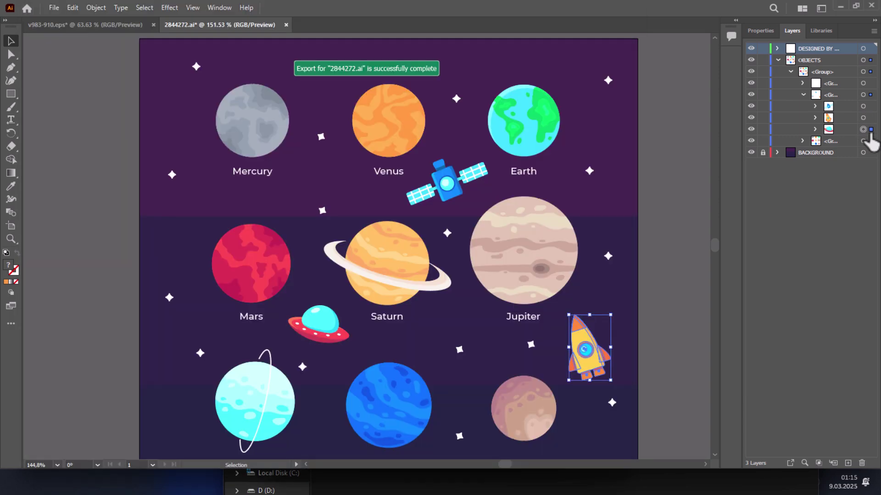
click(863, 129)
right_click(344, 324)
click(376, 319)
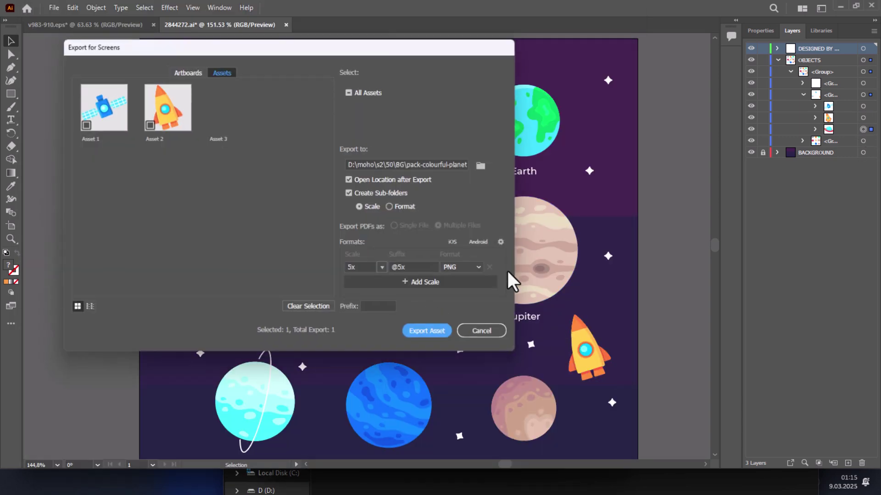
click(433, 333)
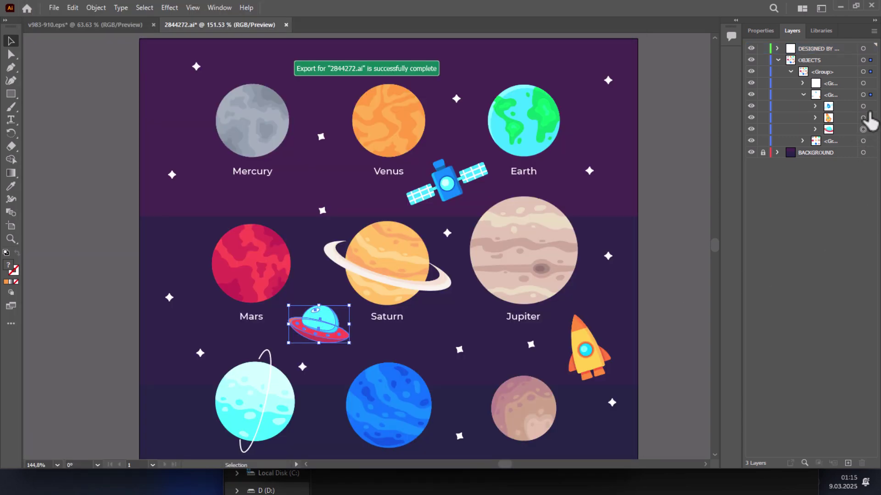
- Expand the planets group, export the small brown planet as a 5x PNG asset, and select the dark blue planet group
click(803, 141)
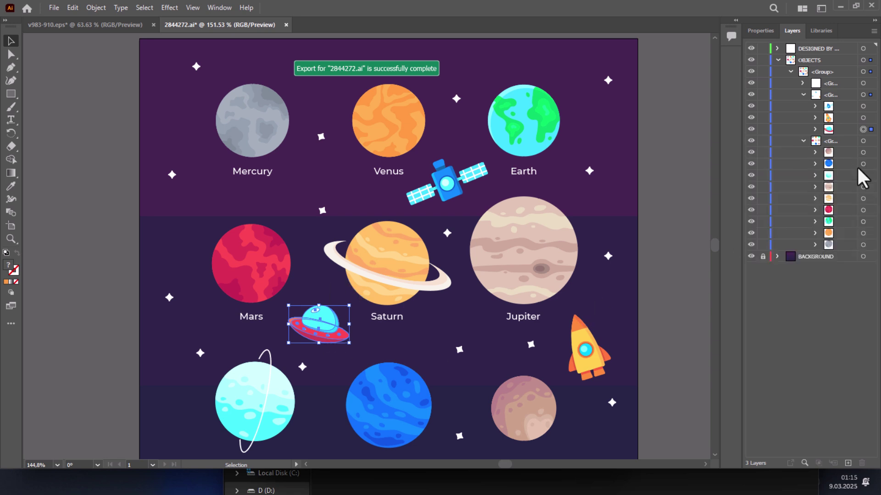
click(863, 153)
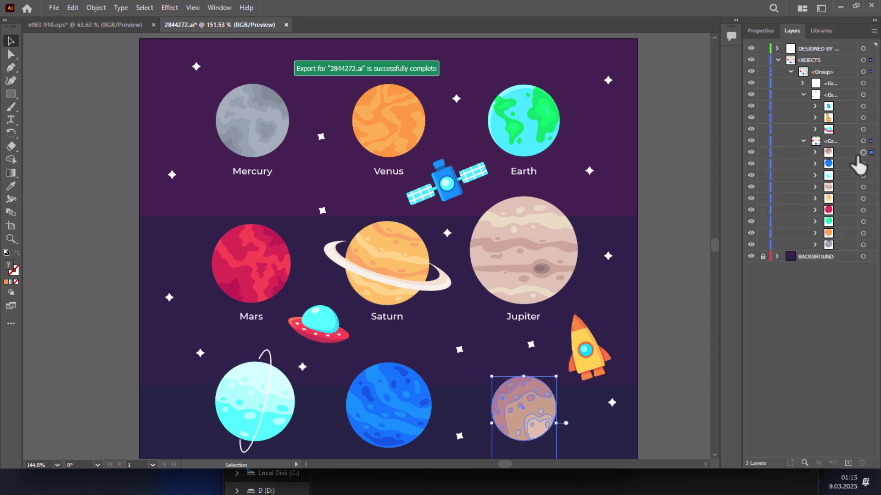
right_click(523, 415)
click(558, 403)
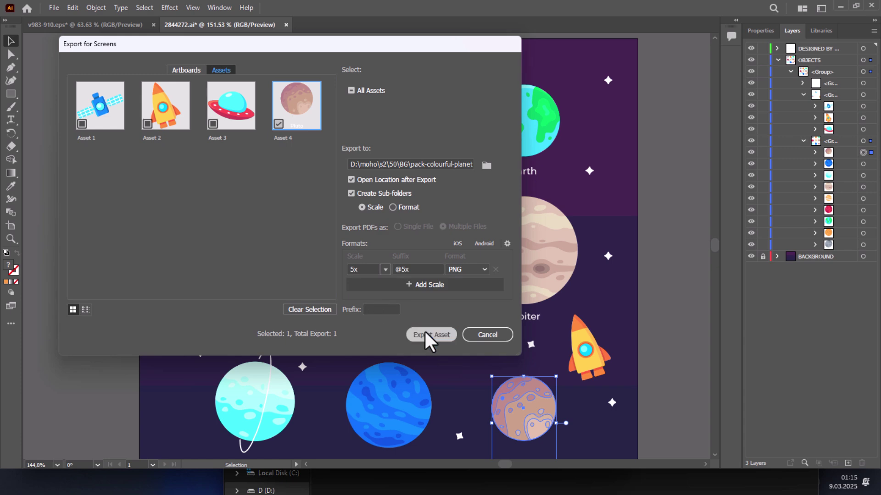
click(427, 333)
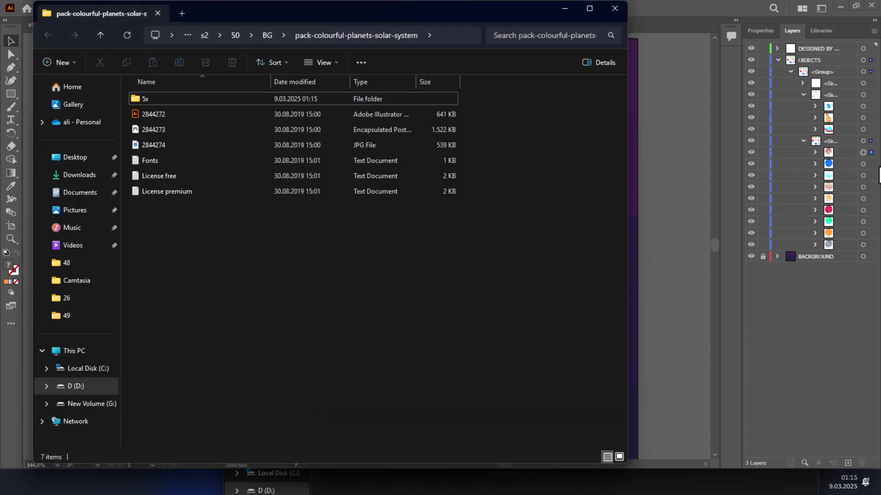
click(873, 170)
click(863, 164)
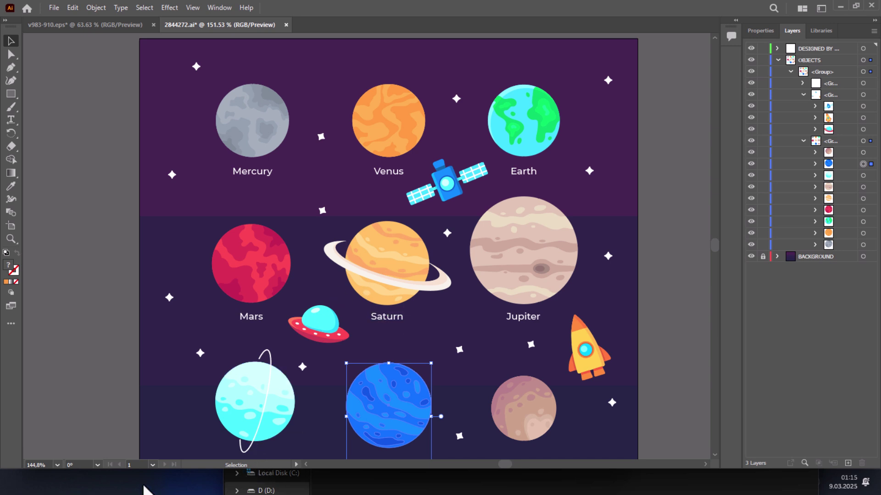
- Switch to Chrome, close the galaxy element set preview, and search Freepik for galaxy vectors again
mouse_move(146, 491)
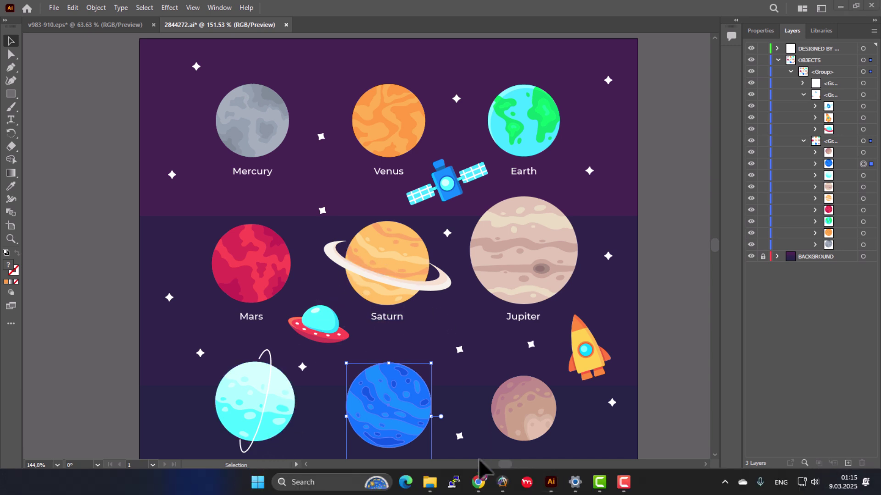
click(479, 481)
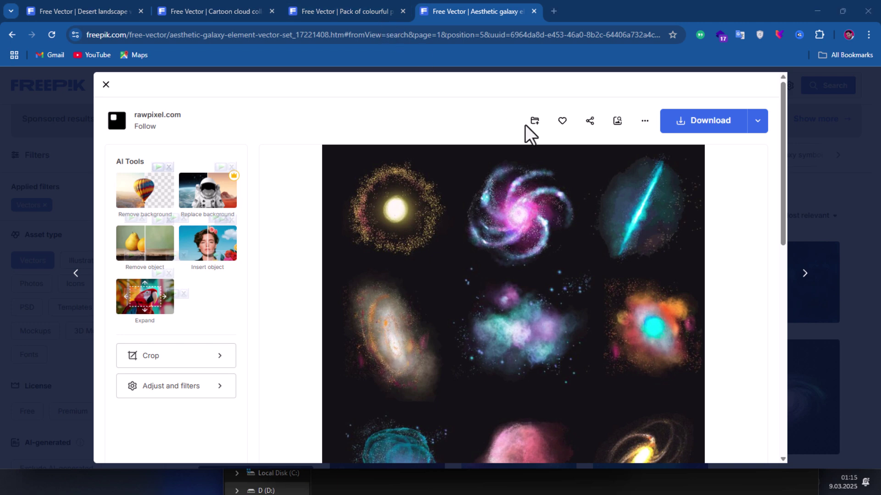
click(106, 84)
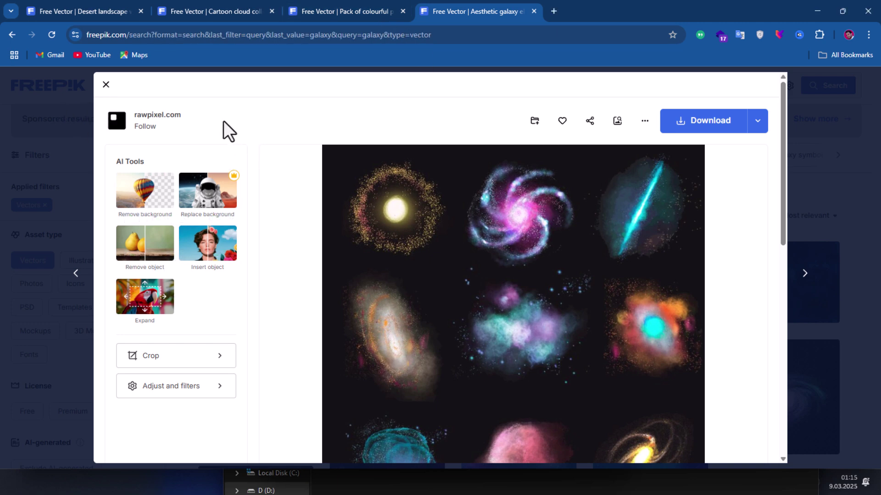
click(255, 89)
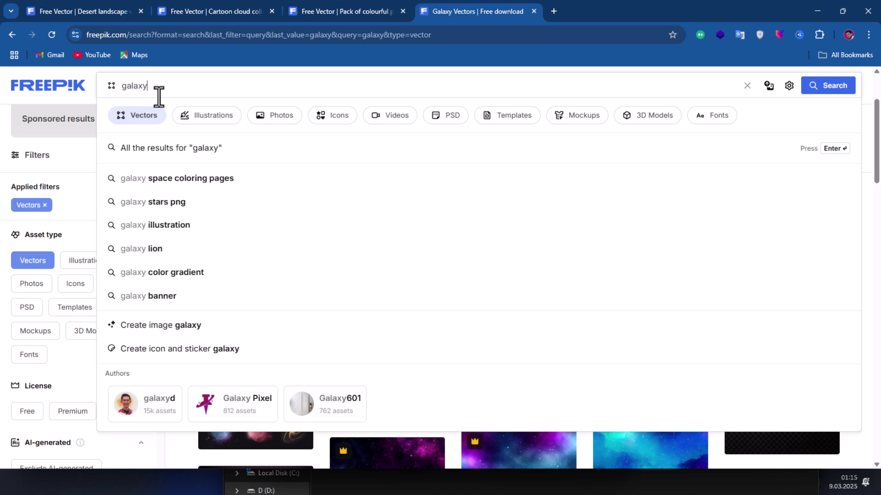
click(178, 101)
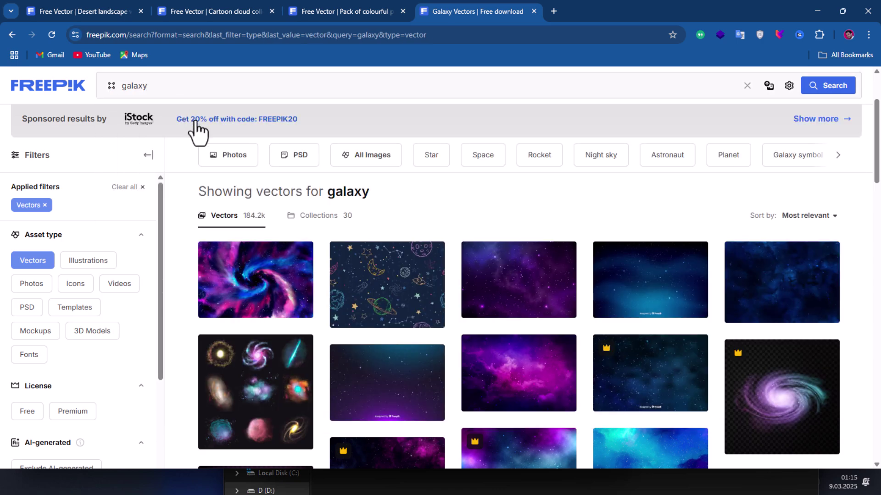
- Browse the galaxy vector results and open the first cartoon galaxy background from the free galaxy cartoon results
scroll(427, 257, down, 2)
scroll(437, 273, down, 5)
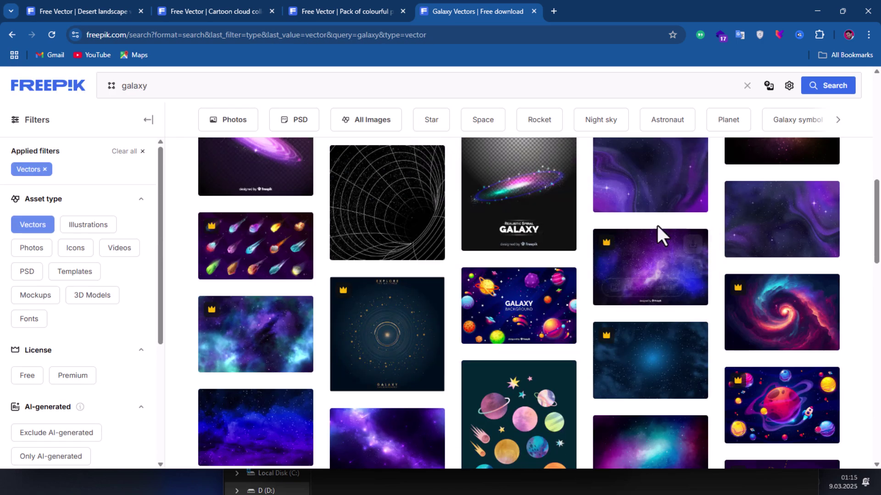
scroll(601, 271, down, 5)
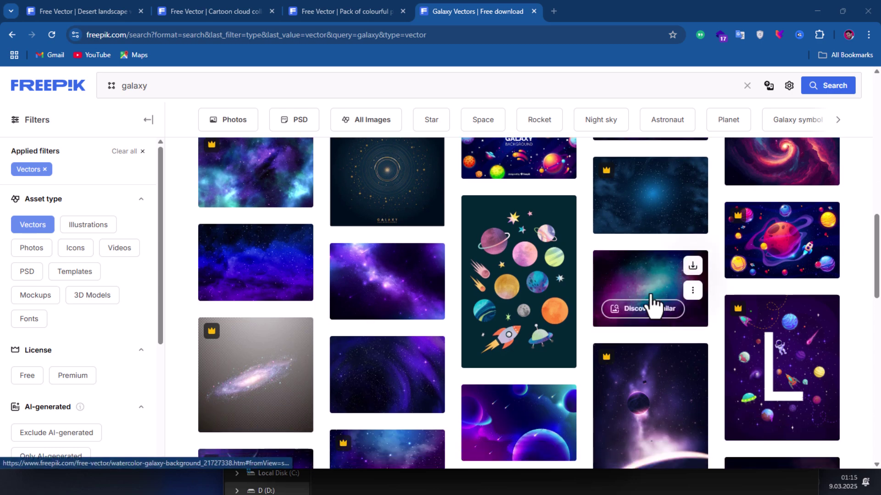
scroll(678, 319, down, 3)
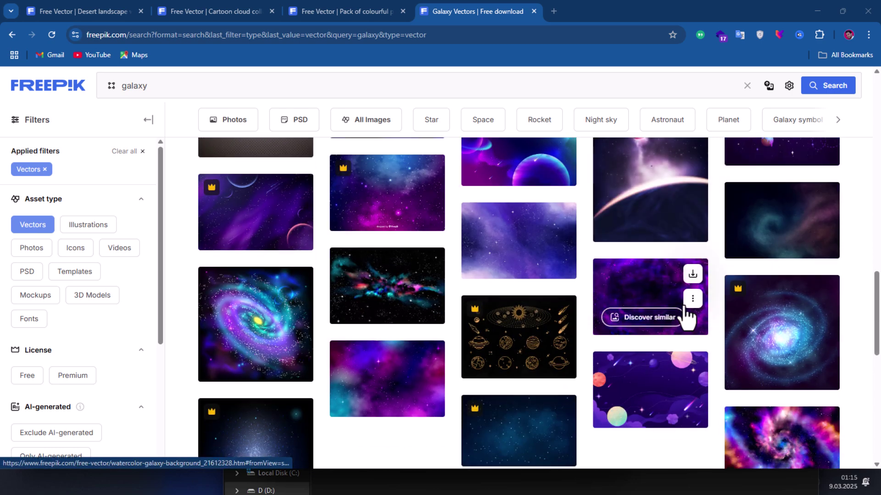
scroll(684, 315, down, 6)
scroll(708, 346, up, 1)
click(481, 393)
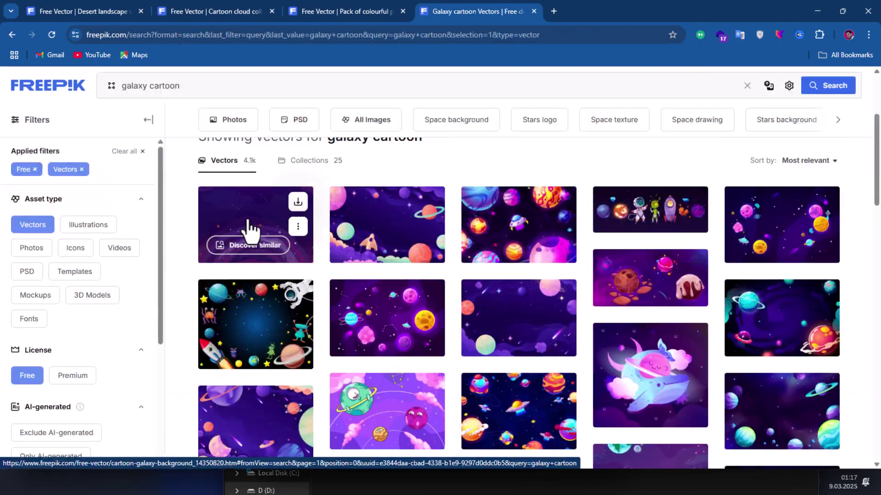
click(249, 230)
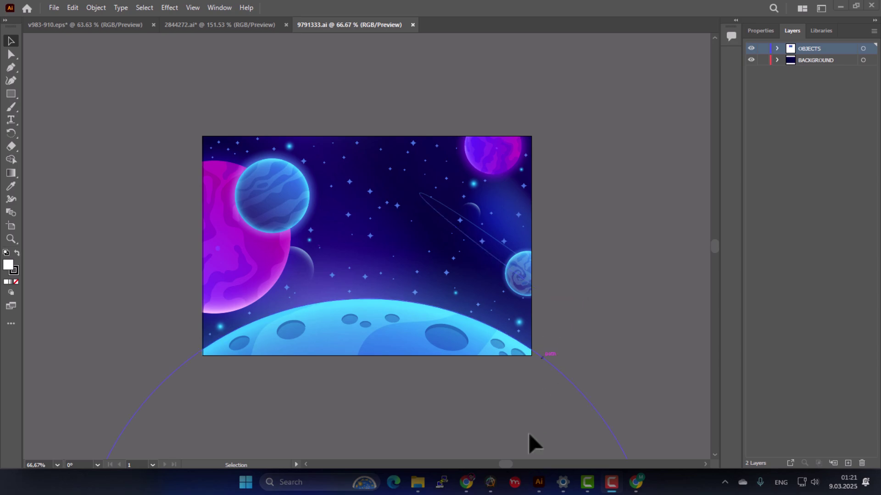
- Bring up the Chrome window with the Realistic galaxy background page and examine the full artwork preview
click(467, 482)
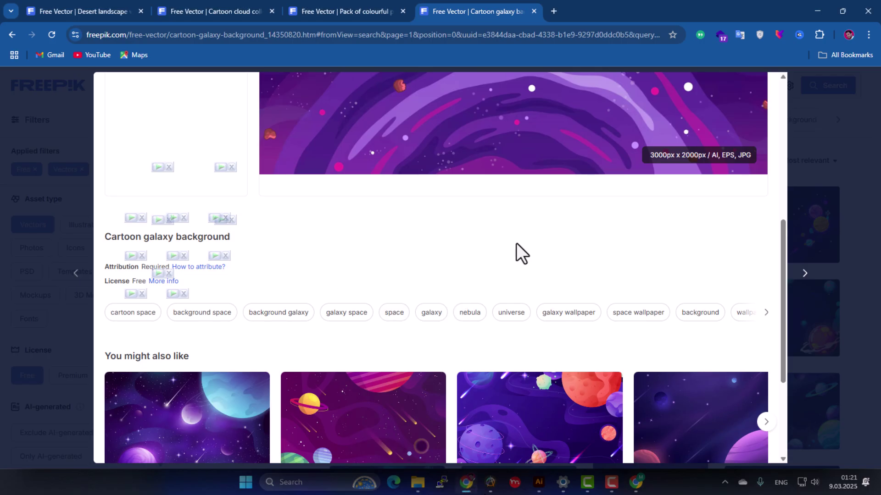
click(644, 486)
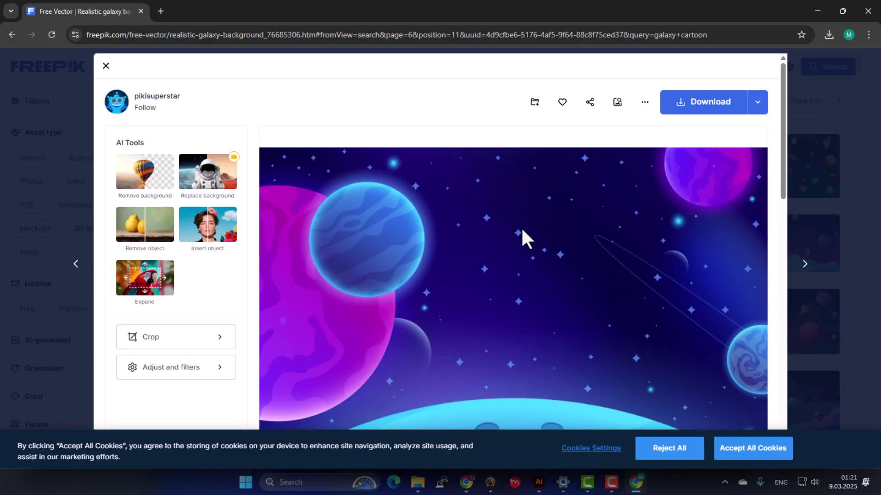
scroll(674, 317, down, 1)
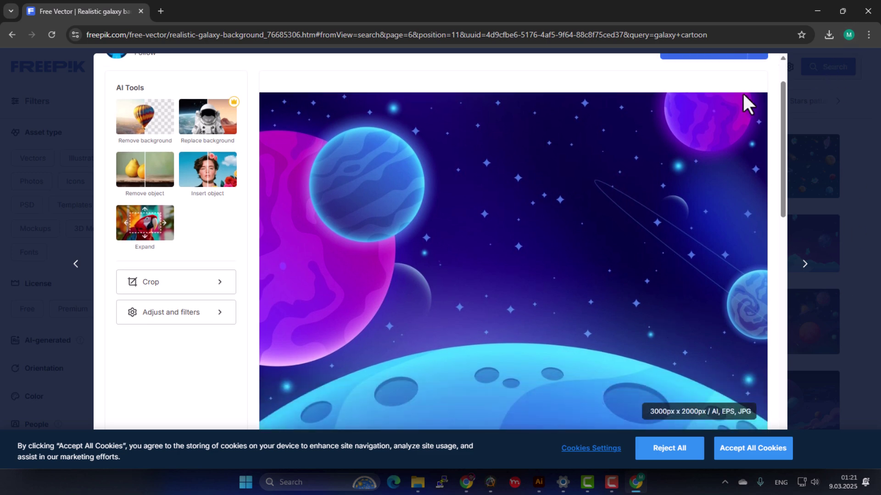
scroll(419, 216, up, 1)
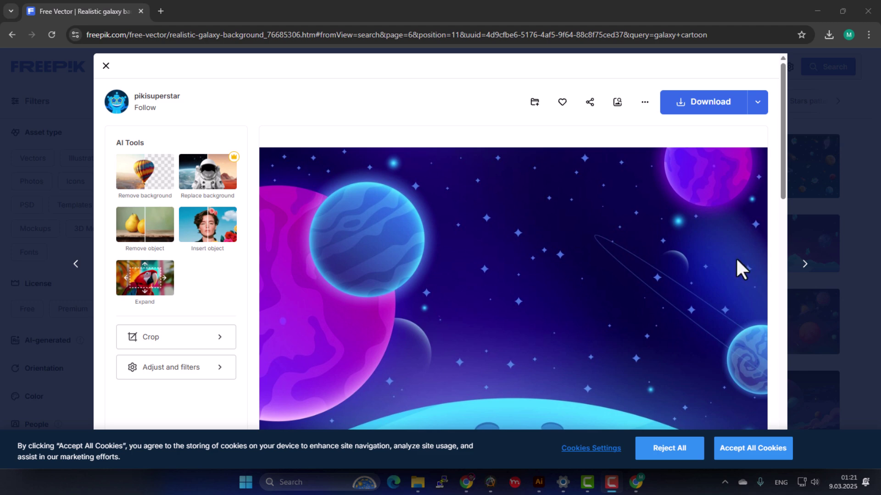
scroll(736, 258, down, 1)
scroll(738, 239, up, 1)
scroll(665, 243, down, 2)
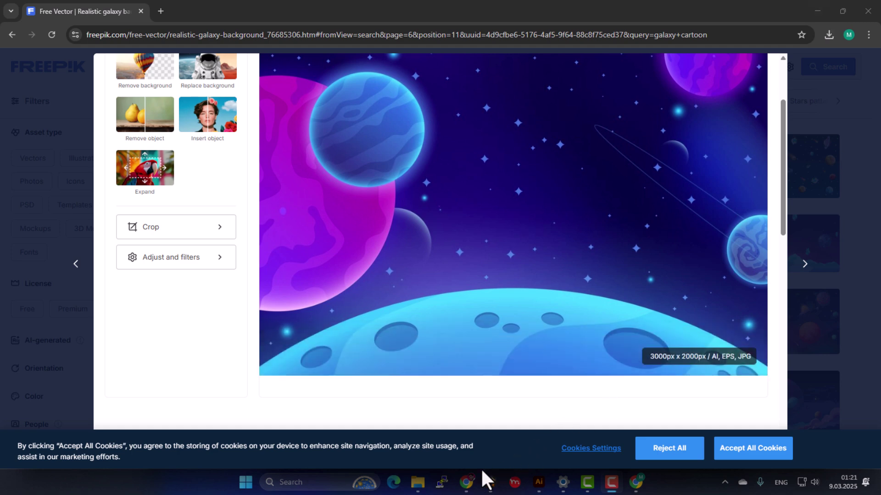
- Show the 9791333 Illustrator file in the realistic-galaxy-background folder and return to its open document in Illustrator
mouse_move(424, 480)
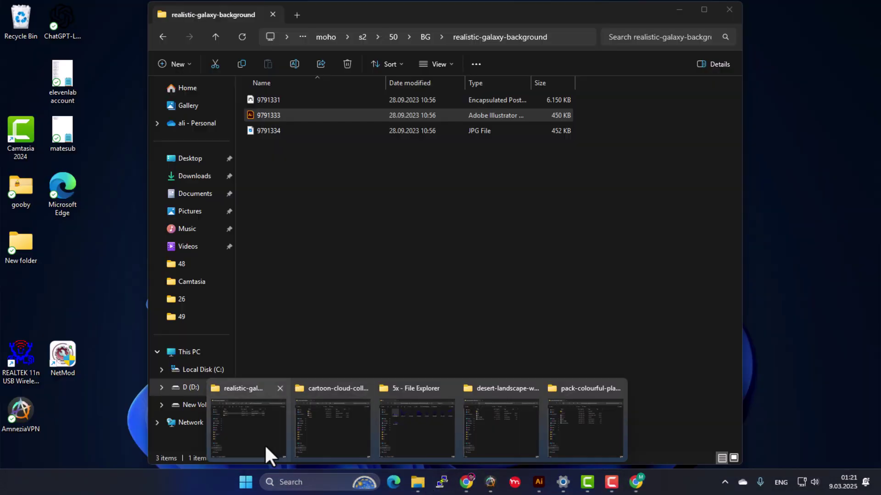
click(265, 444)
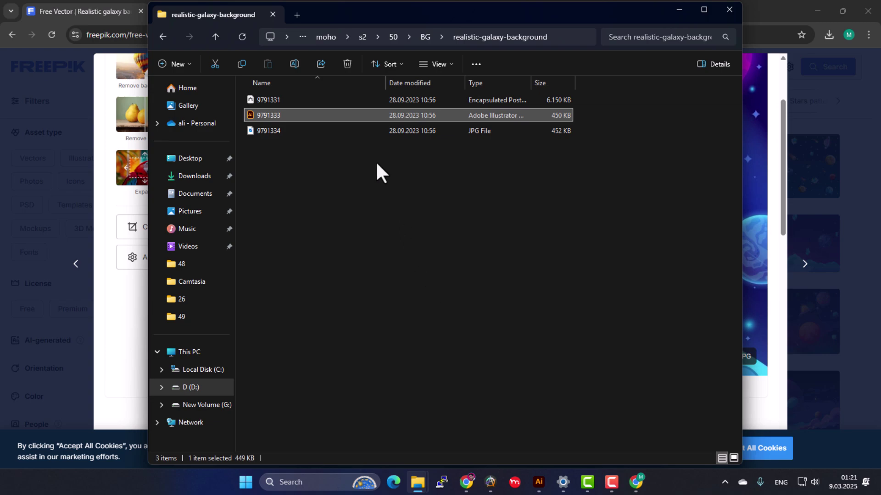
click(538, 482)
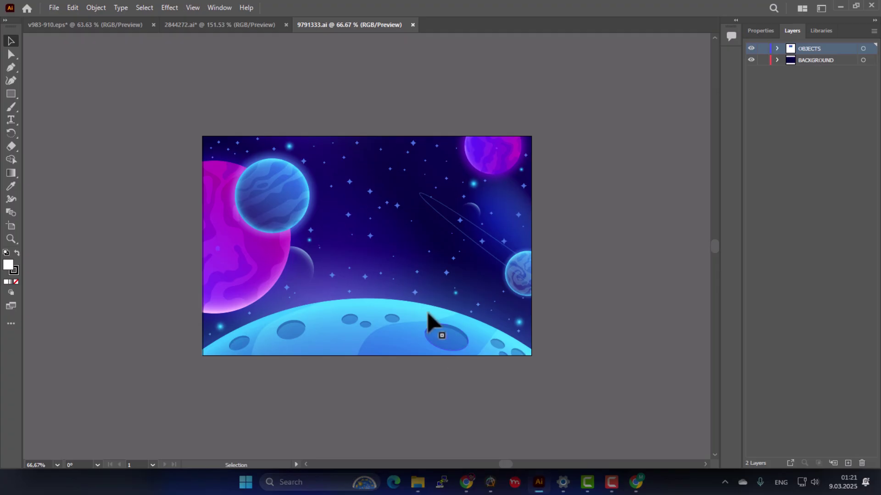
- Check the BACKGROUND layer by toggling its visibility, and expand the BACKGROUND and OBJECTS layers down to the clip group's contents
click(751, 60)
click(752, 60)
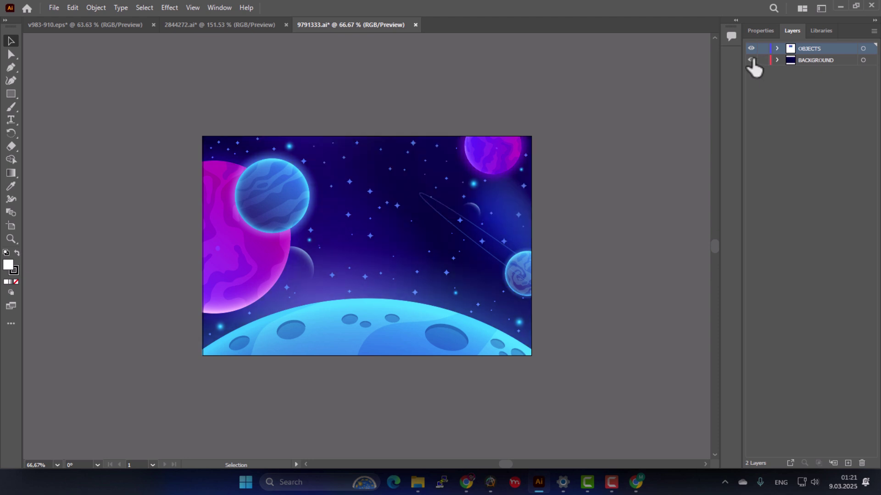
click(777, 60)
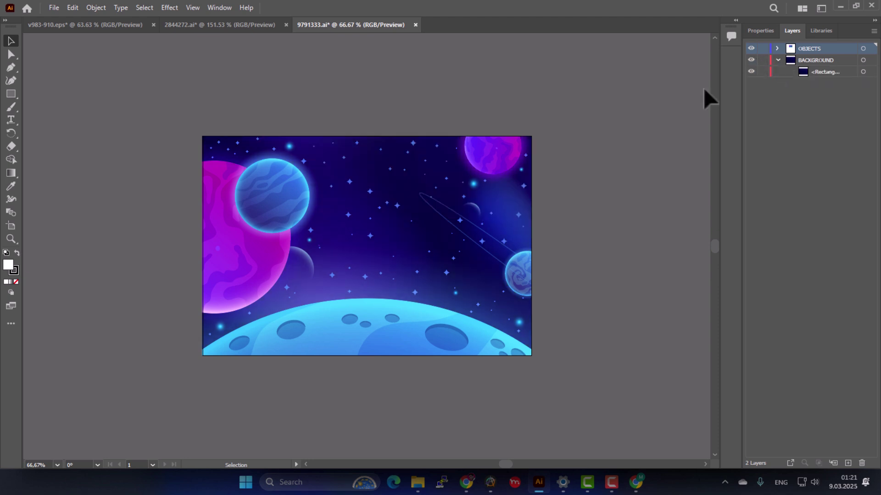
click(777, 48)
click(867, 63)
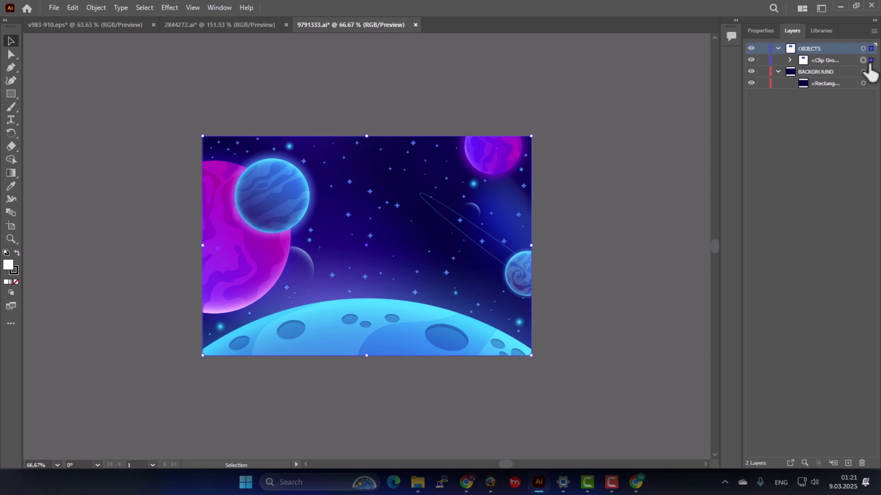
click(790, 60)
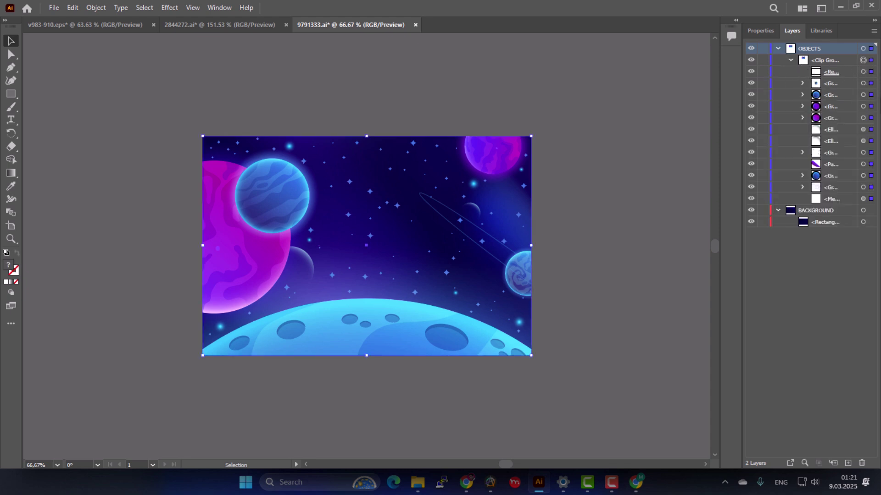
- Inspect the glow around the striped blue planet by selecting its group, hiding the BACKGROUND layer and toggling the groups' visibility
click(870, 95)
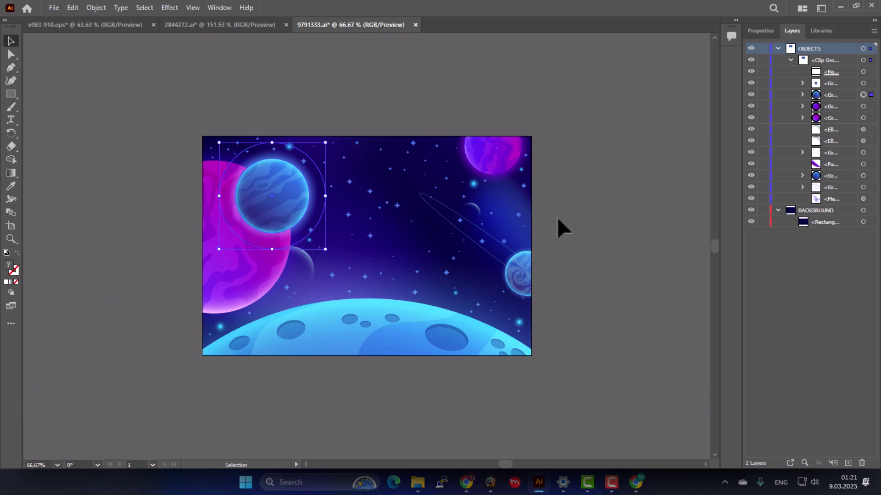
click(583, 175)
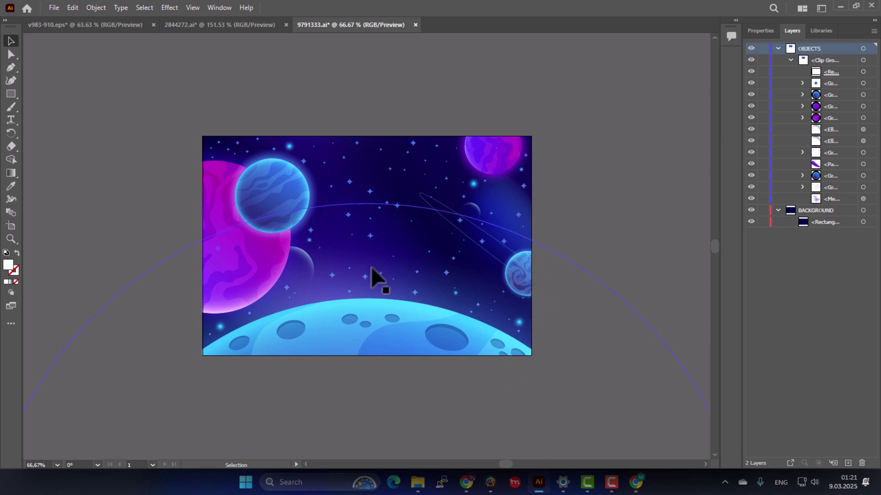
click(750, 210)
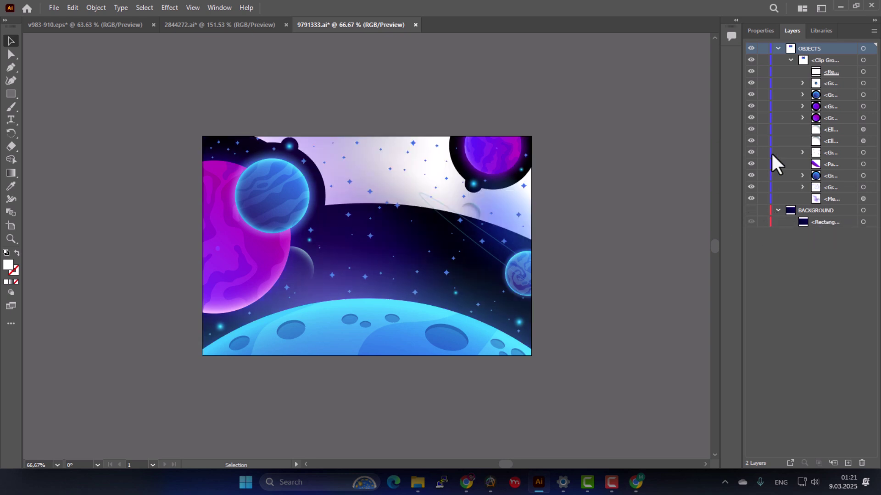
click(750, 61)
click(750, 60)
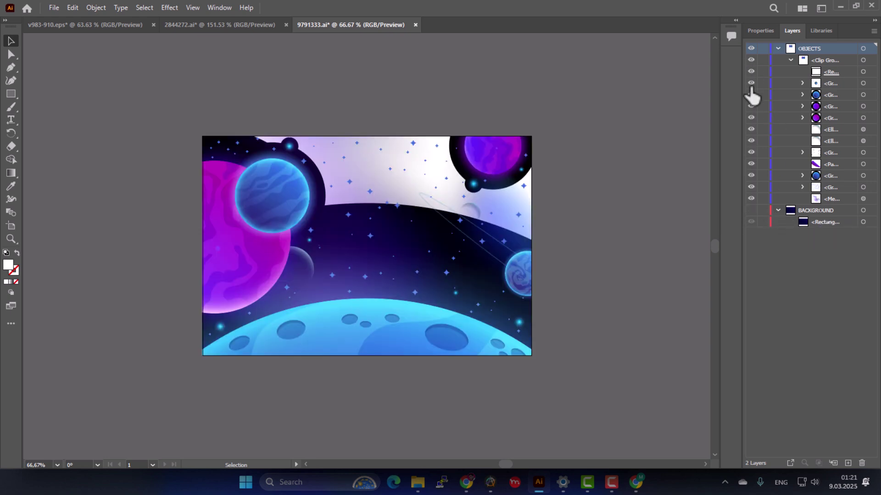
click(751, 94)
click(751, 95)
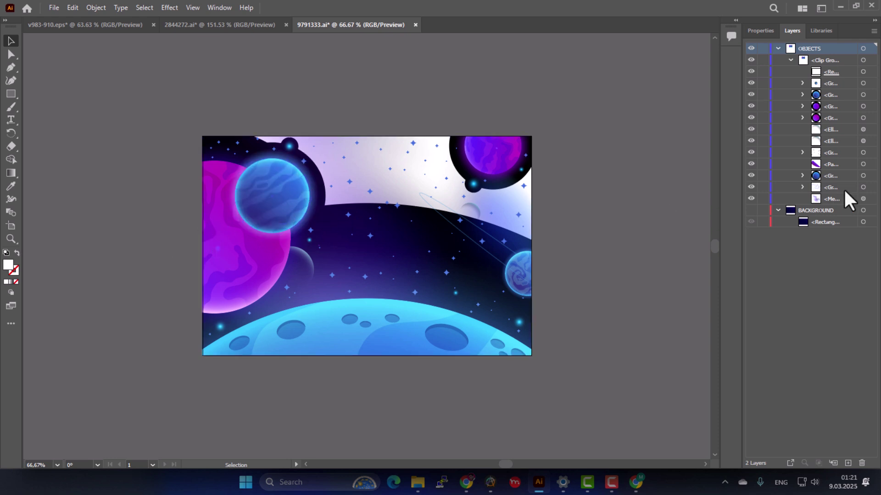
- Expand the striped blue planet's group and delete the glow circle behind the planet
click(802, 94)
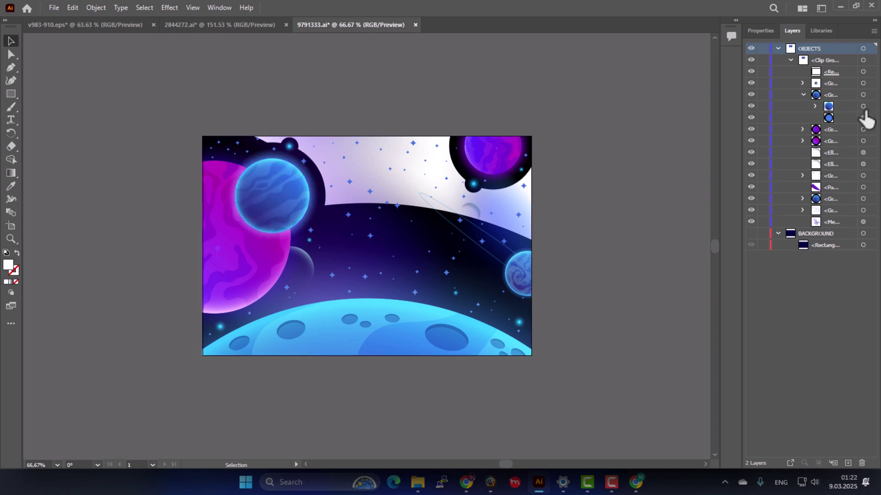
click(863, 118)
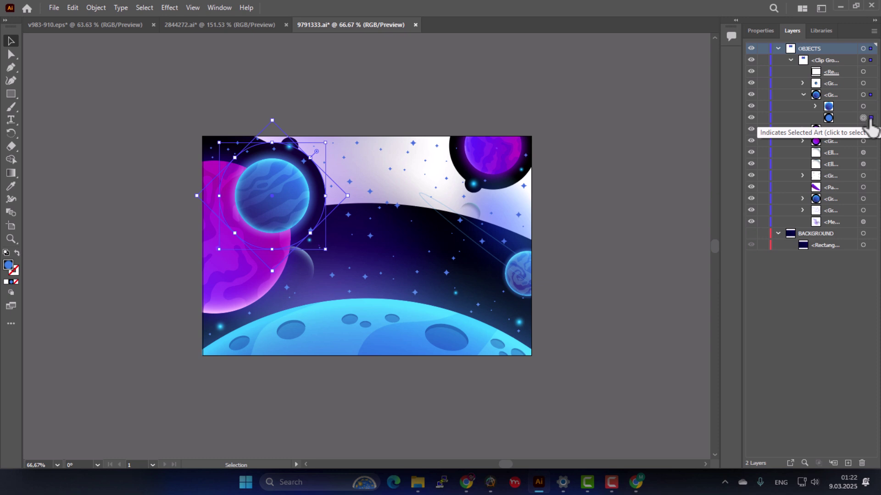
key(Delete)
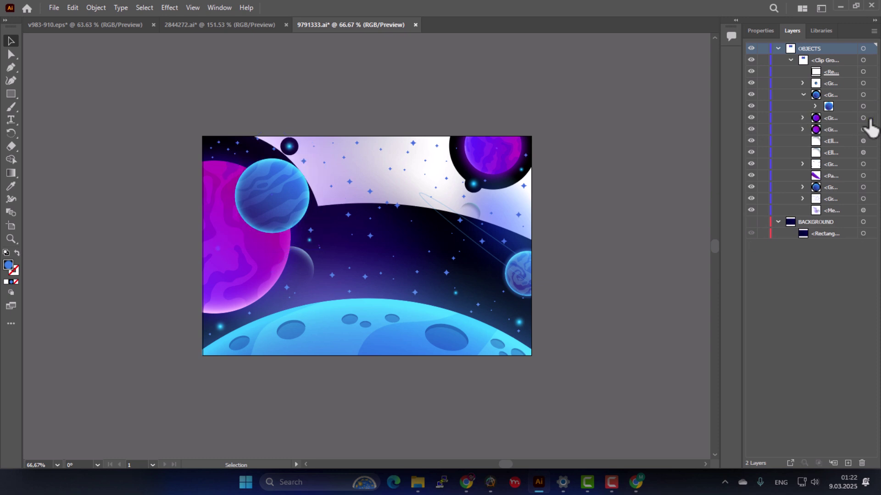
- Delete the glow circles behind the small purple planet and the large magenta planet from their groups
click(803, 118)
click(863, 141)
key(Delete)
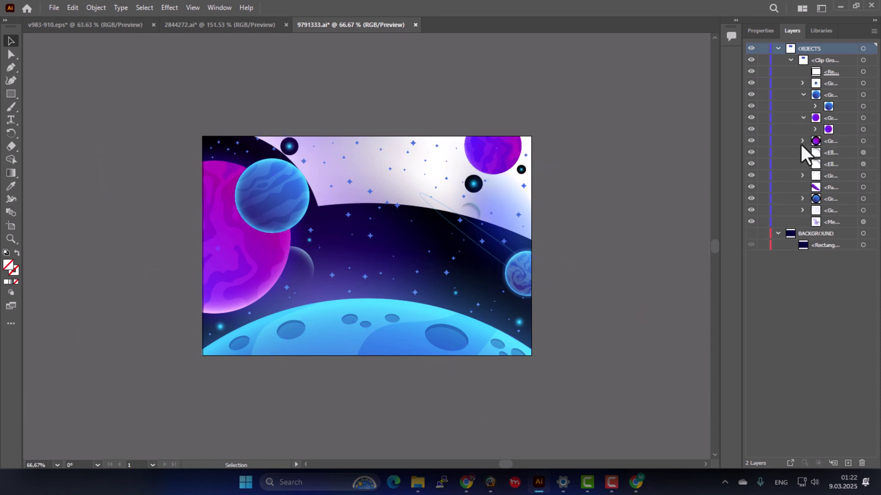
click(803, 140)
click(863, 164)
key(Delete)
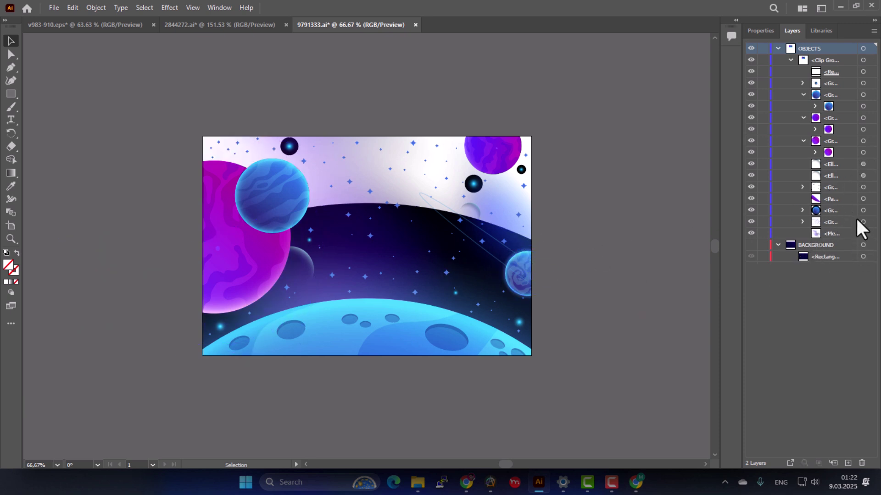
- Delete the glow circle behind the large cratered blue planet and show the BACKGROUND layer again
click(803, 210)
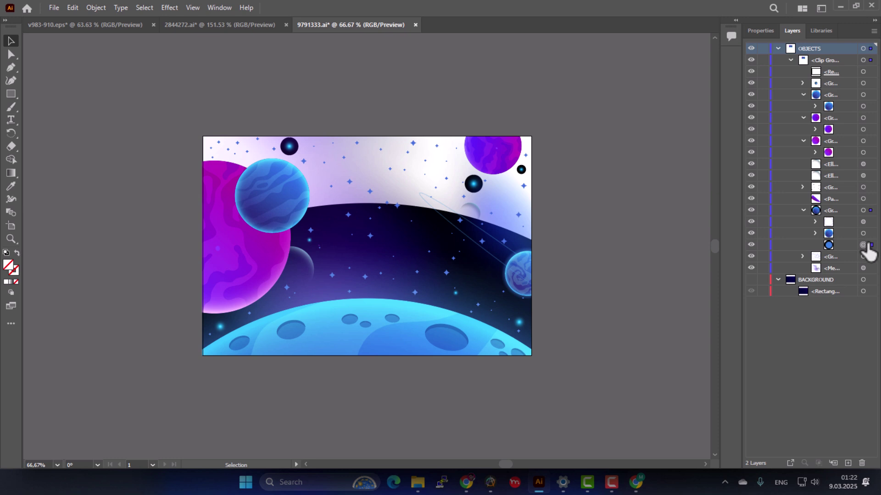
click(863, 245)
key(Delete)
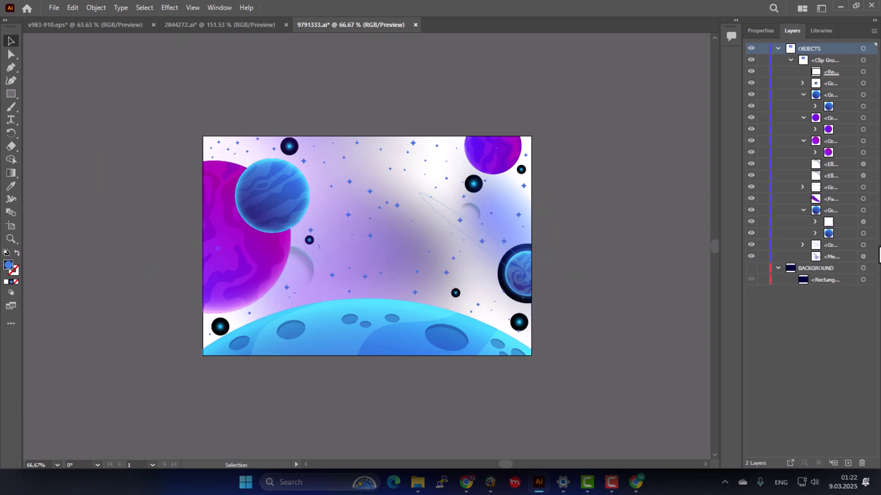
click(751, 268)
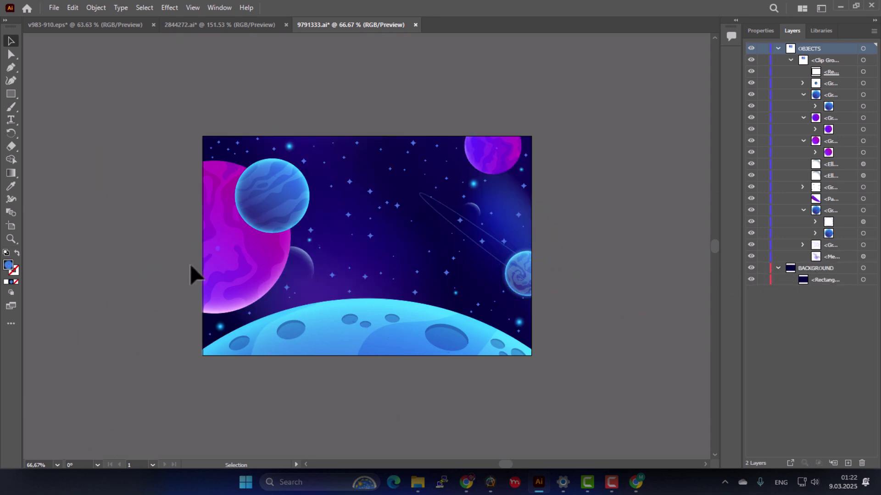
- Export the striped blue planet as a 5x PNG asset and hide its artwork
click(254, 218)
click(271, 207)
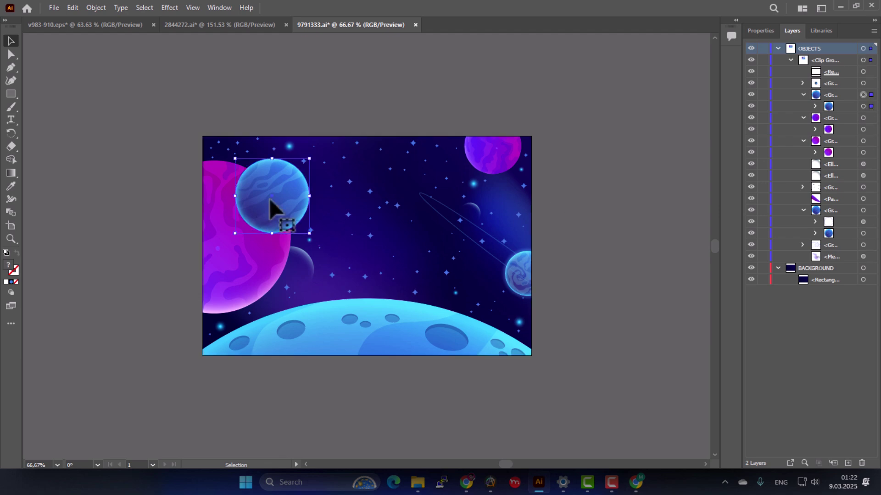
right_click(271, 206)
click(316, 448)
click(429, 334)
click(750, 106)
- Export the small purple planet near the artboard's upper edge as a 5x PNG and hide it
right_click(477, 156)
click(522, 398)
click(429, 335)
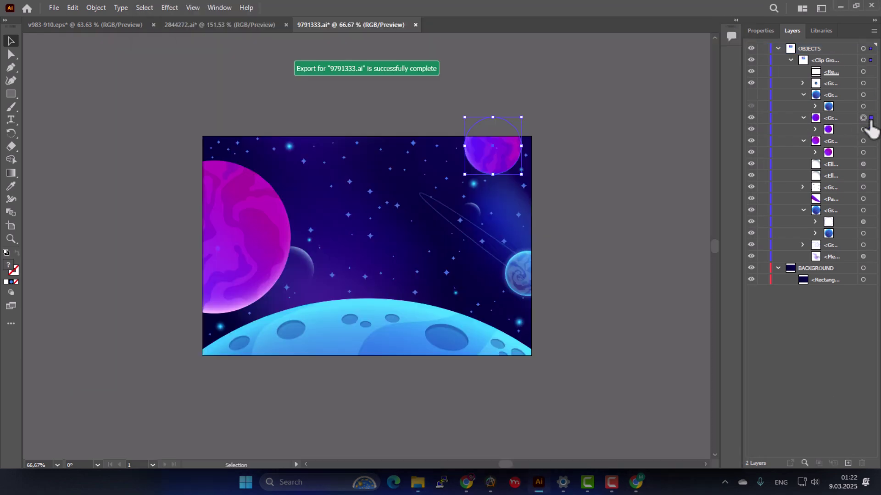
click(751, 129)
- Export the large magenta planet as a 5x PNG and hide it
right_click(273, 225)
click(395, 481)
click(429, 335)
click(751, 152)
- Select the large cratered blue planet's group, export it as a 5x PNG and hide the group with its contents
click(871, 210)
right_click(367, 330)
click(413, 454)
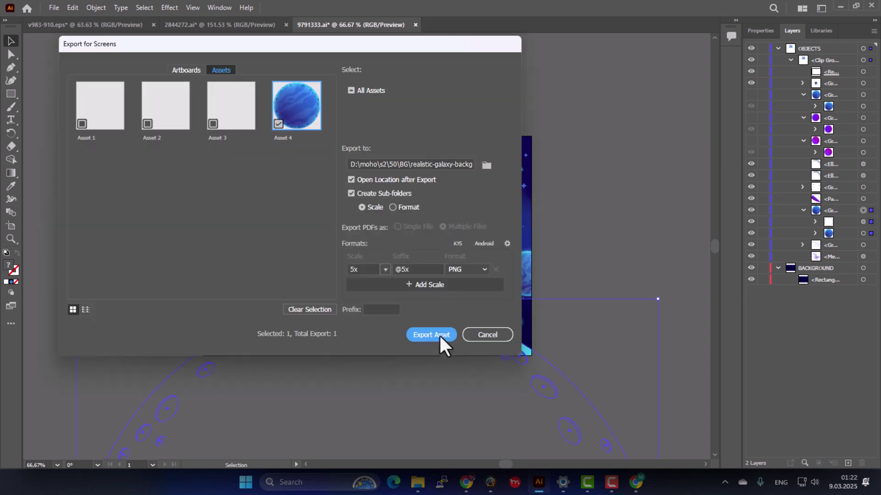
click(439, 335)
click(751, 233)
click(751, 211)
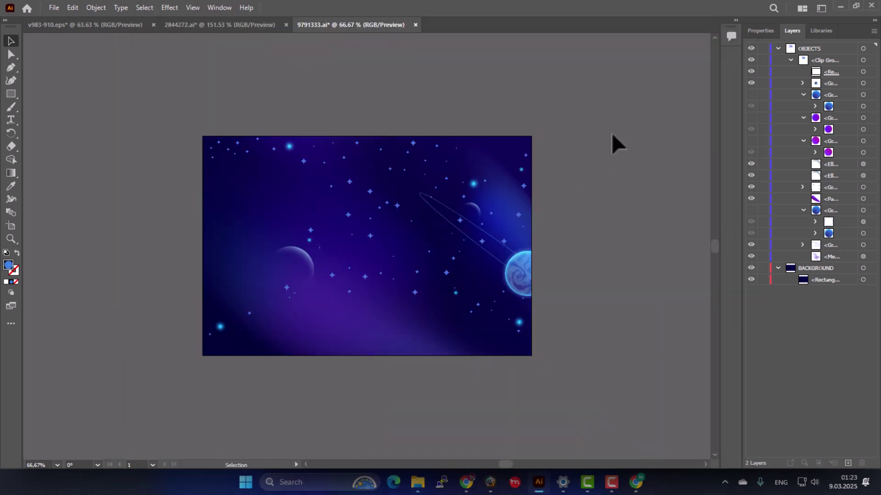
- Select all the remaining galaxy background artwork and export it as a single 5x PNG asset
key(ctrl+a)
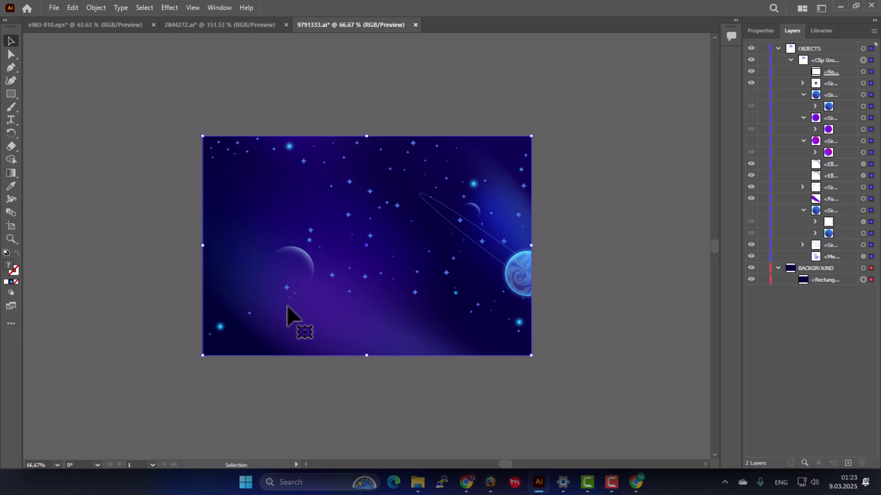
right_click(377, 289)
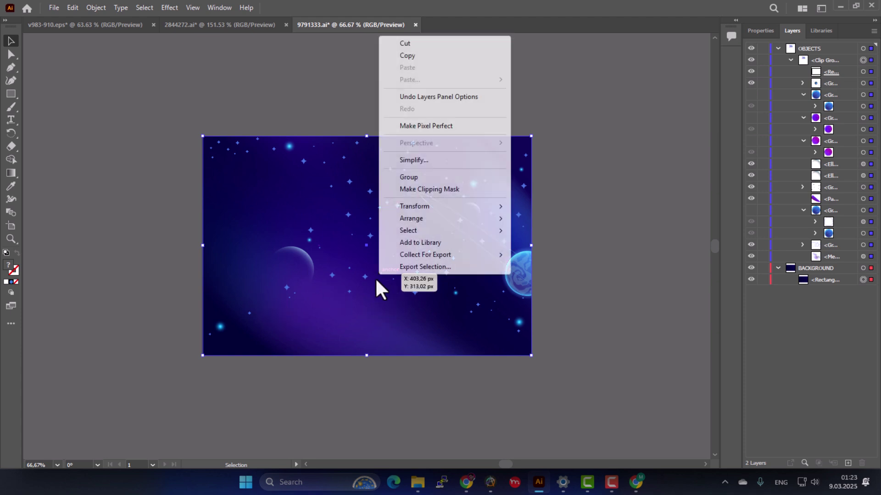
click(440, 267)
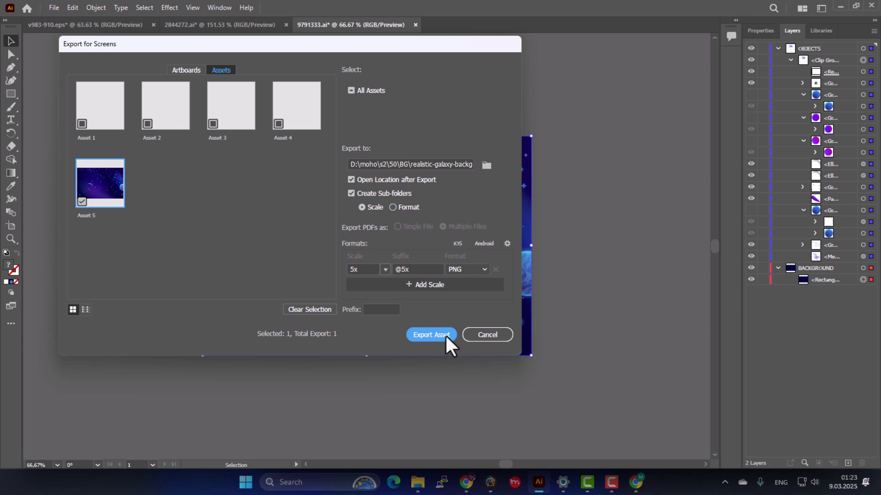
click(417, 334)
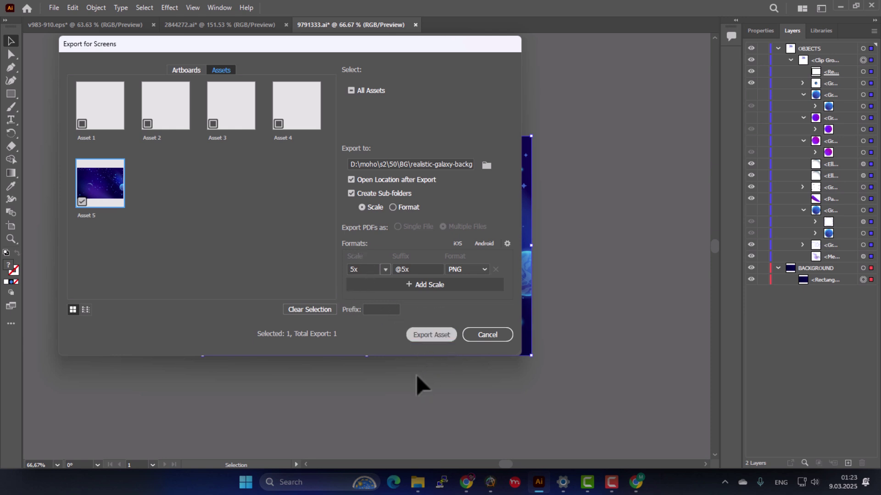